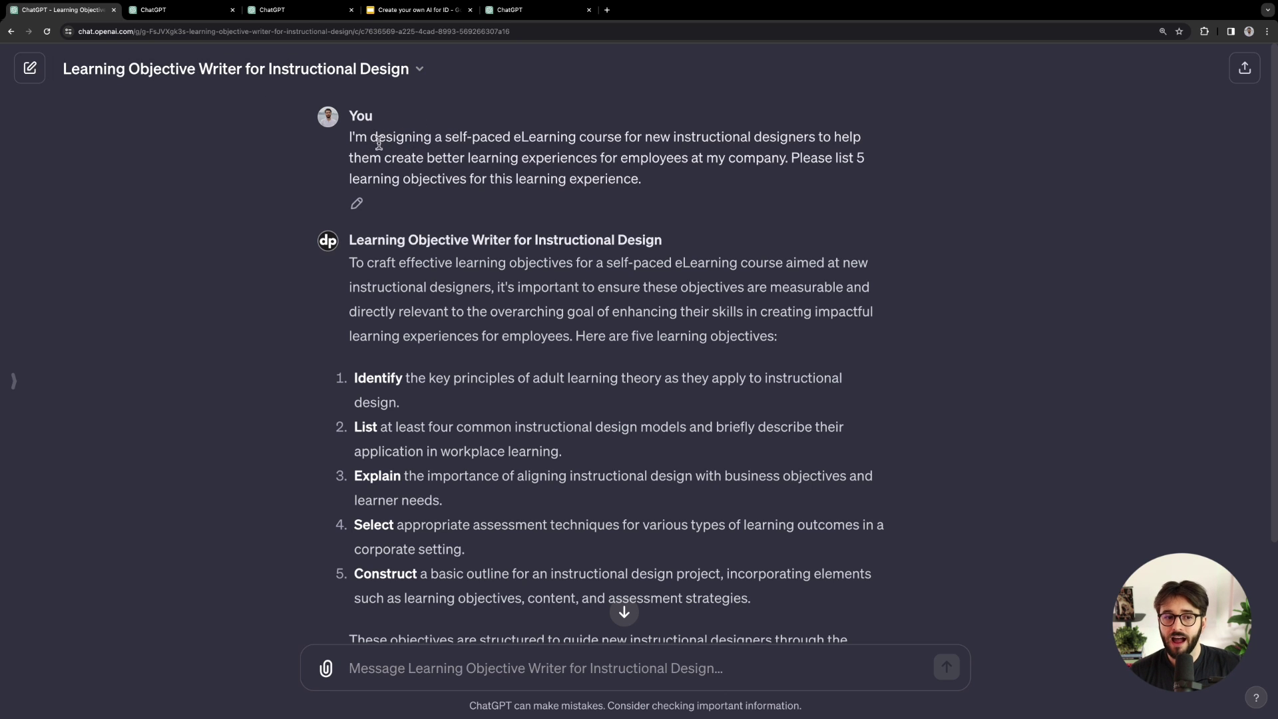
Step: Review the eLearning course prompt and the introduction of the Learning Objective Writer's response, glancing at the ChatGPT 4 chat for reference
{"action": "left_click", "coordinate": [169, 10]}
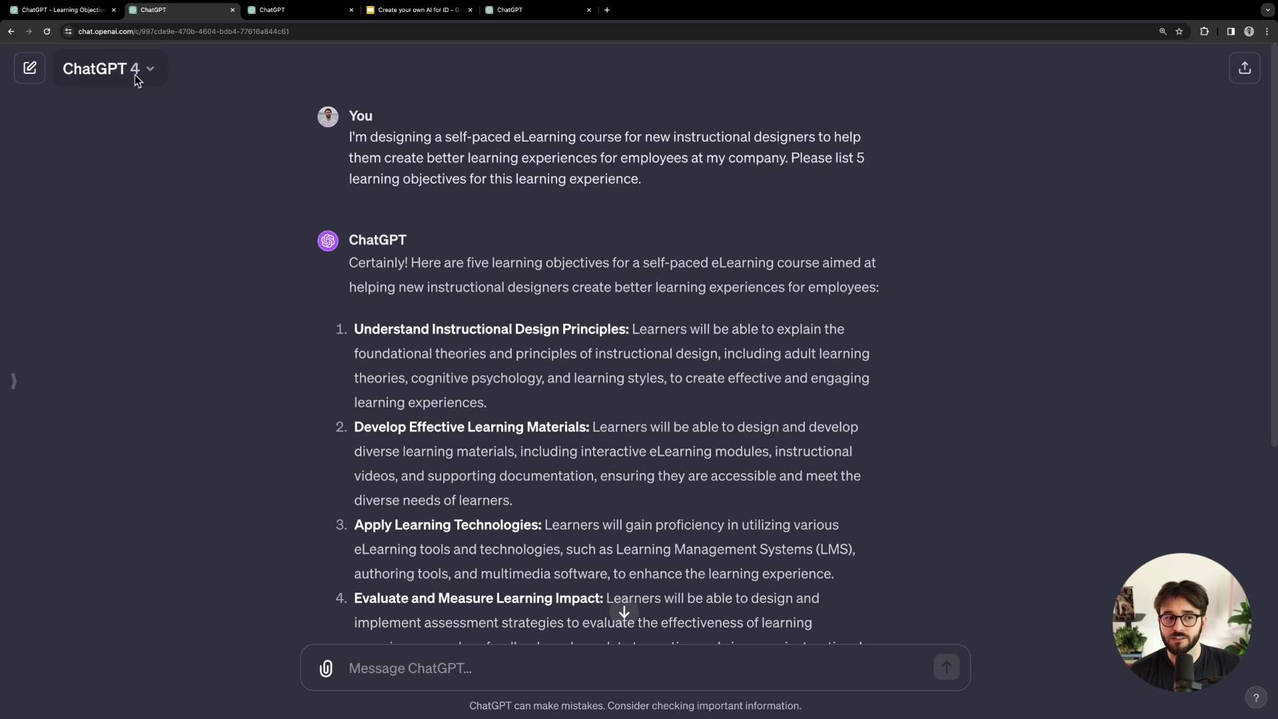
{"action": "left_click", "coordinate": [84, 13]}
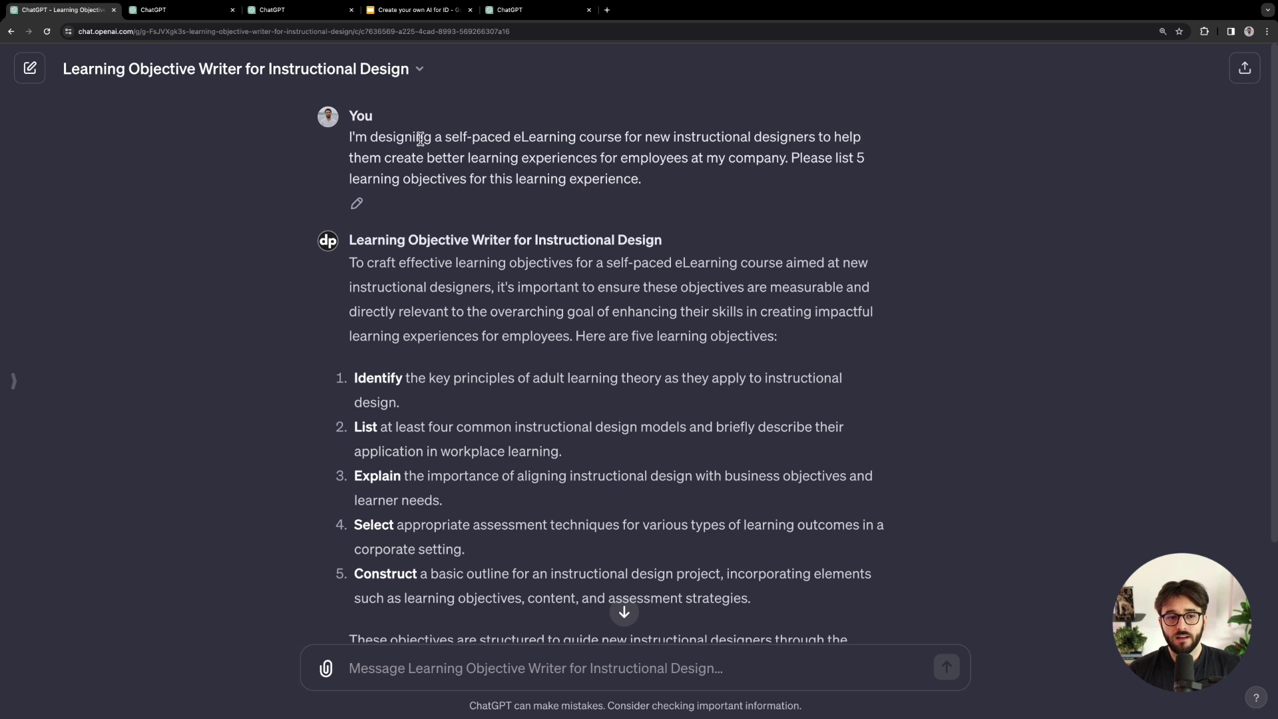
{"action": "double_click", "coordinate": [384, 138]}
{"action": "left_click", "coordinate": [549, 151]}
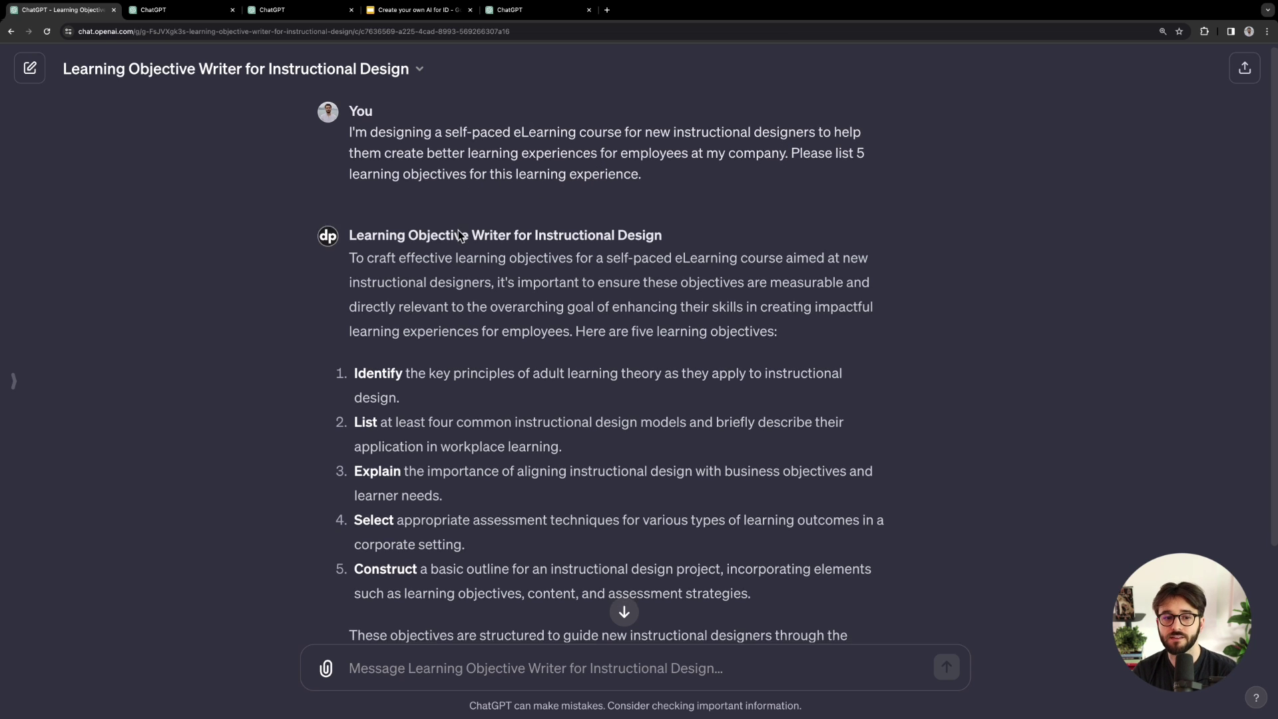
{"action": "scroll", "coordinate": [395, 210], "scroll_direction": "down", "scroll_amount": 1}
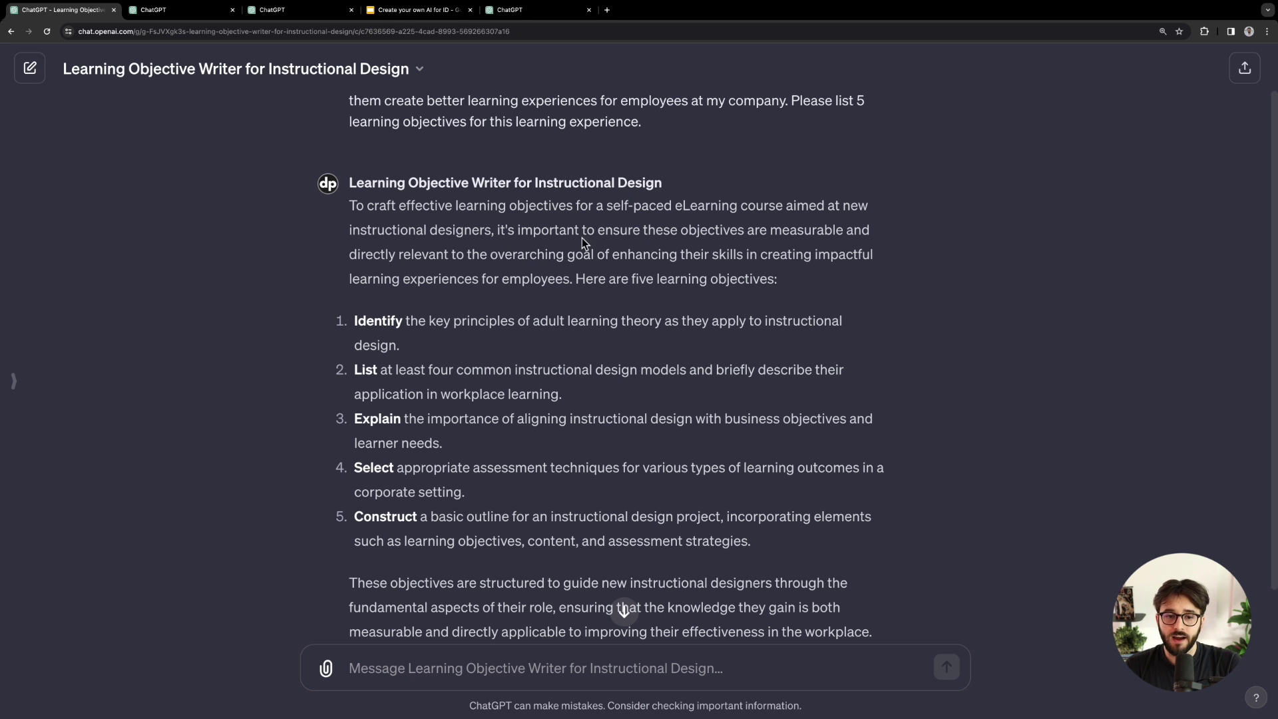
{"action": "left_click_drag", "start_coordinate": [594, 233], "coordinate": [720, 234]}
{"action": "left_click", "coordinate": [722, 236]}
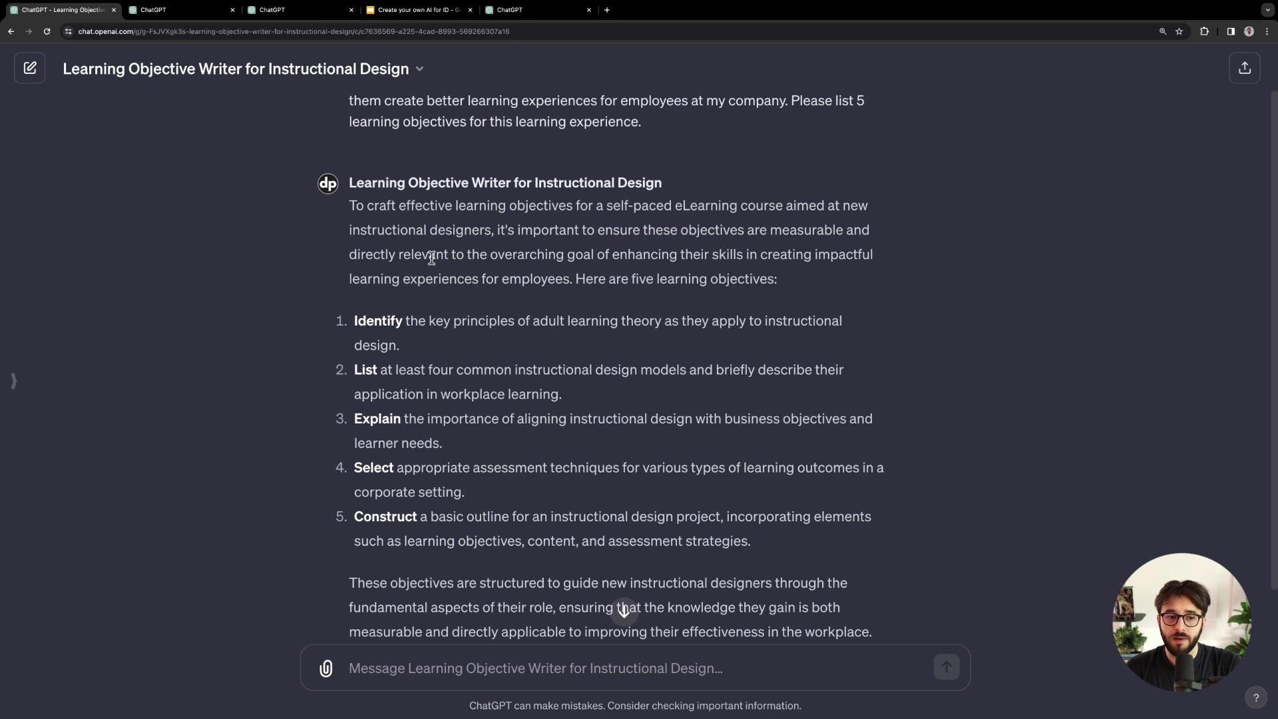
{"action": "left_click_drag", "start_coordinate": [409, 256], "coordinate": [734, 256]}
{"action": "left_click", "coordinate": [750, 260]}
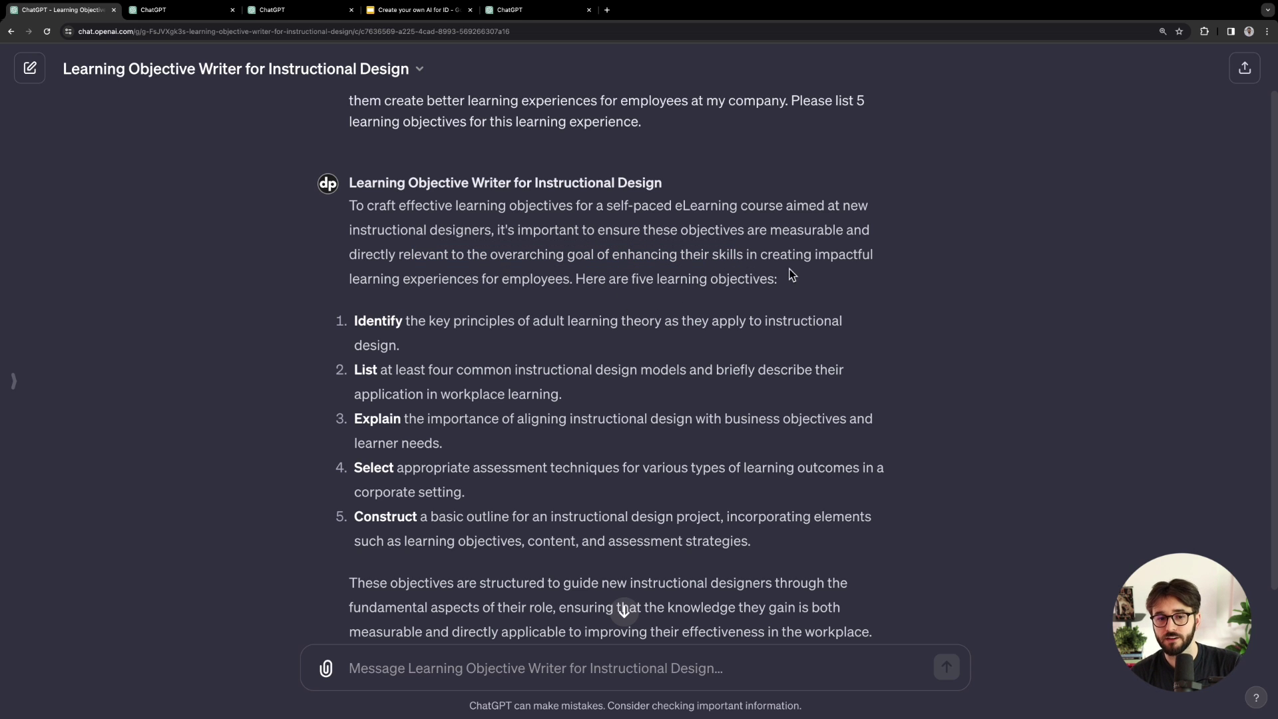
{"action": "scroll", "coordinate": [389, 326], "scroll_direction": "down", "scroll_amount": 1}
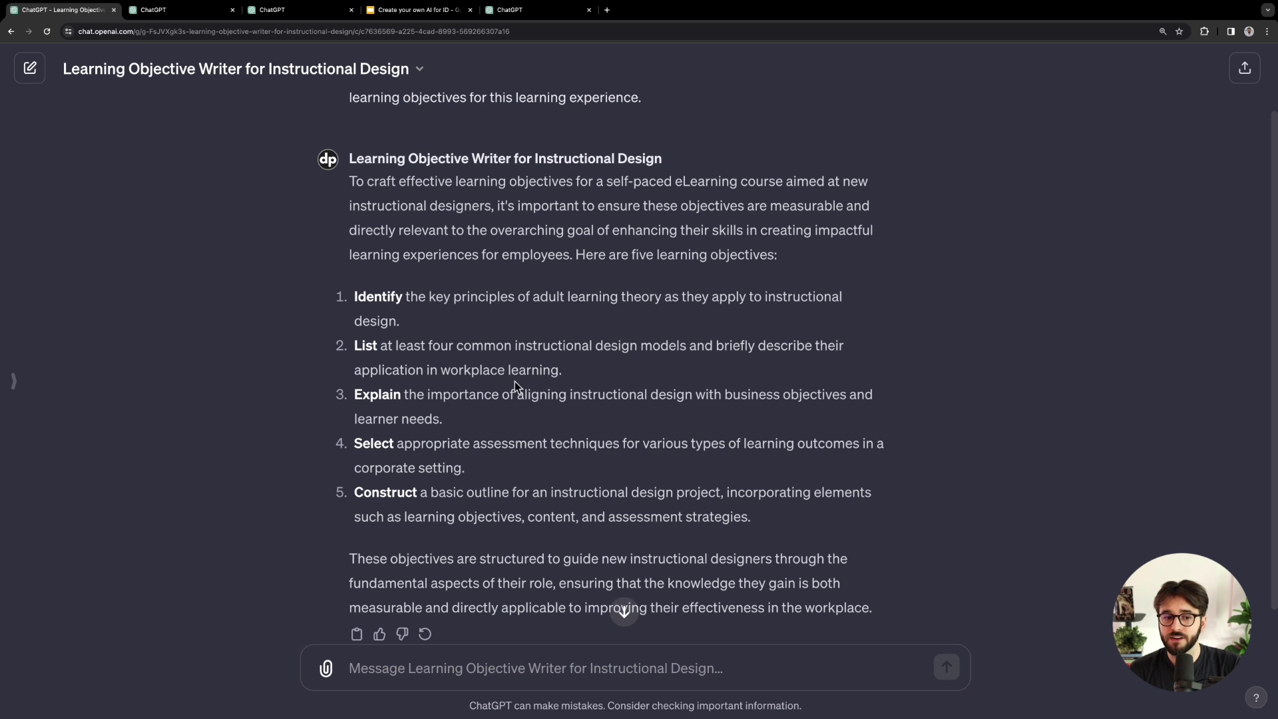
Step: Examine the wording and action verbs of the five learning objectives written by the Learning Objective Writer, including the closing paragraph
{"action": "double_click", "coordinate": [725, 348]}
{"action": "double_click", "coordinate": [789, 348]}
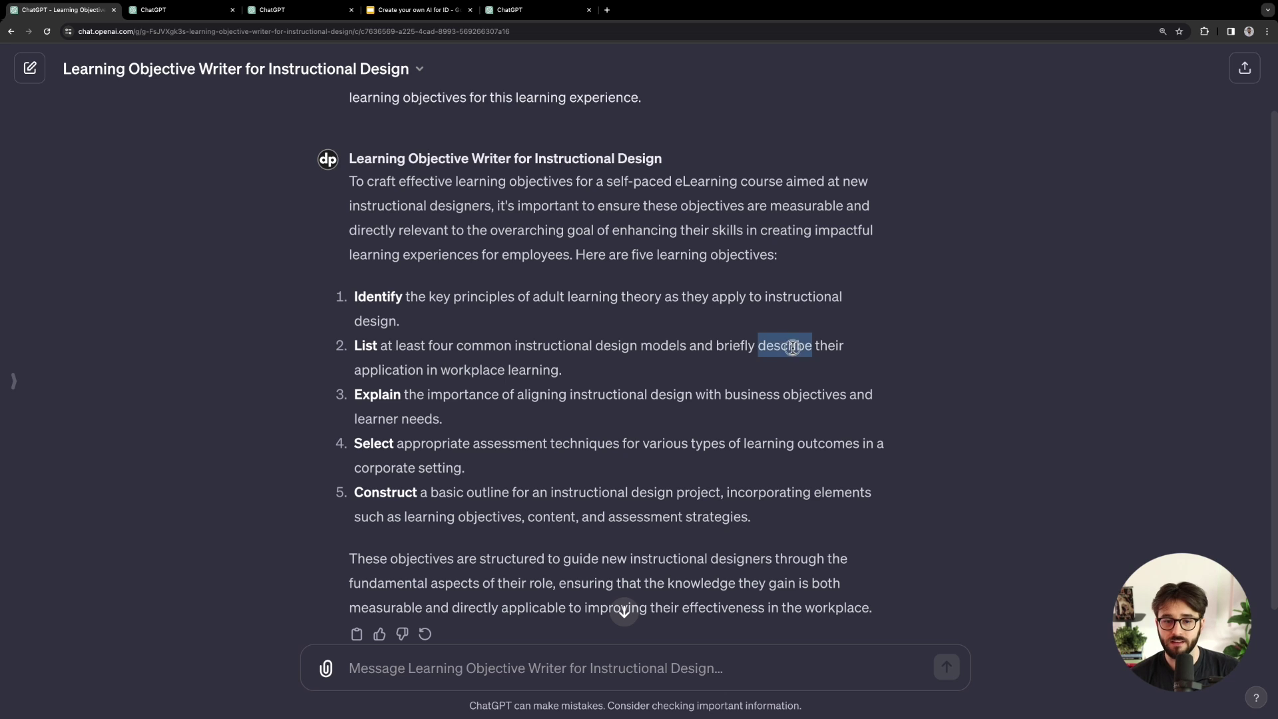
{"action": "left_click", "coordinate": [399, 399]}
{"action": "left_click_drag", "start_coordinate": [430, 397], "coordinate": [630, 416]}
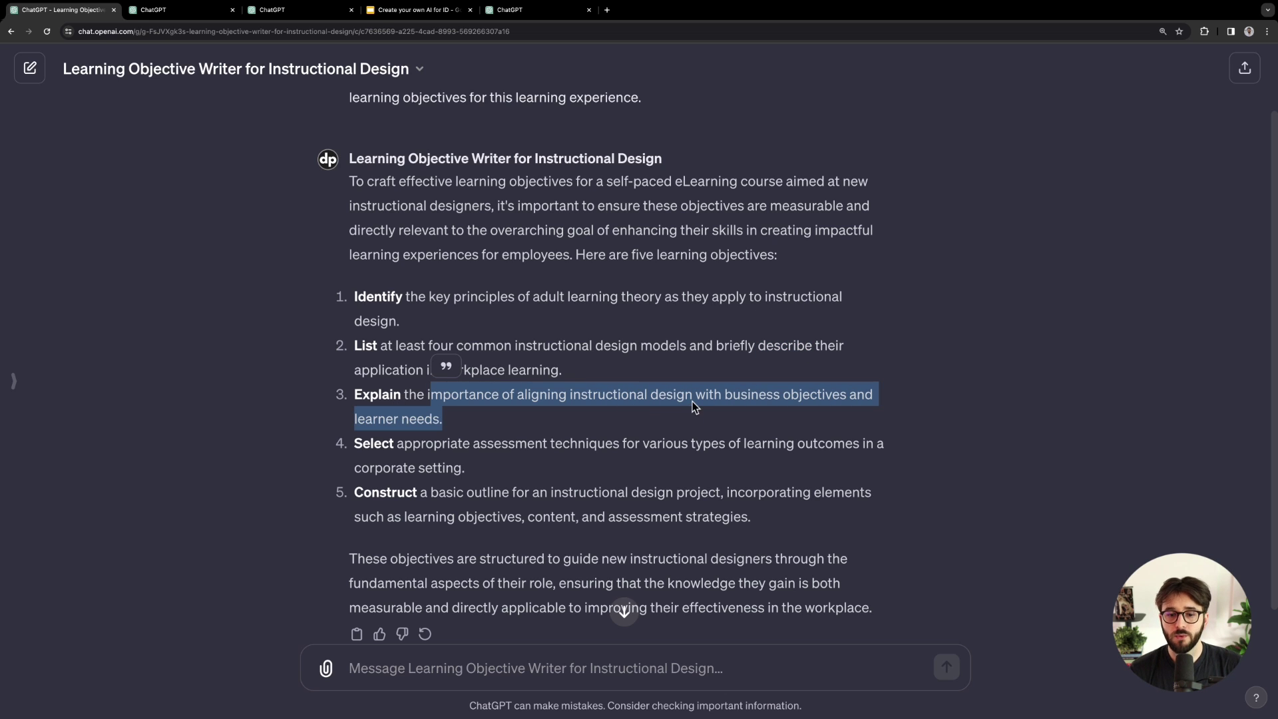
{"action": "left_click", "coordinate": [432, 458]}
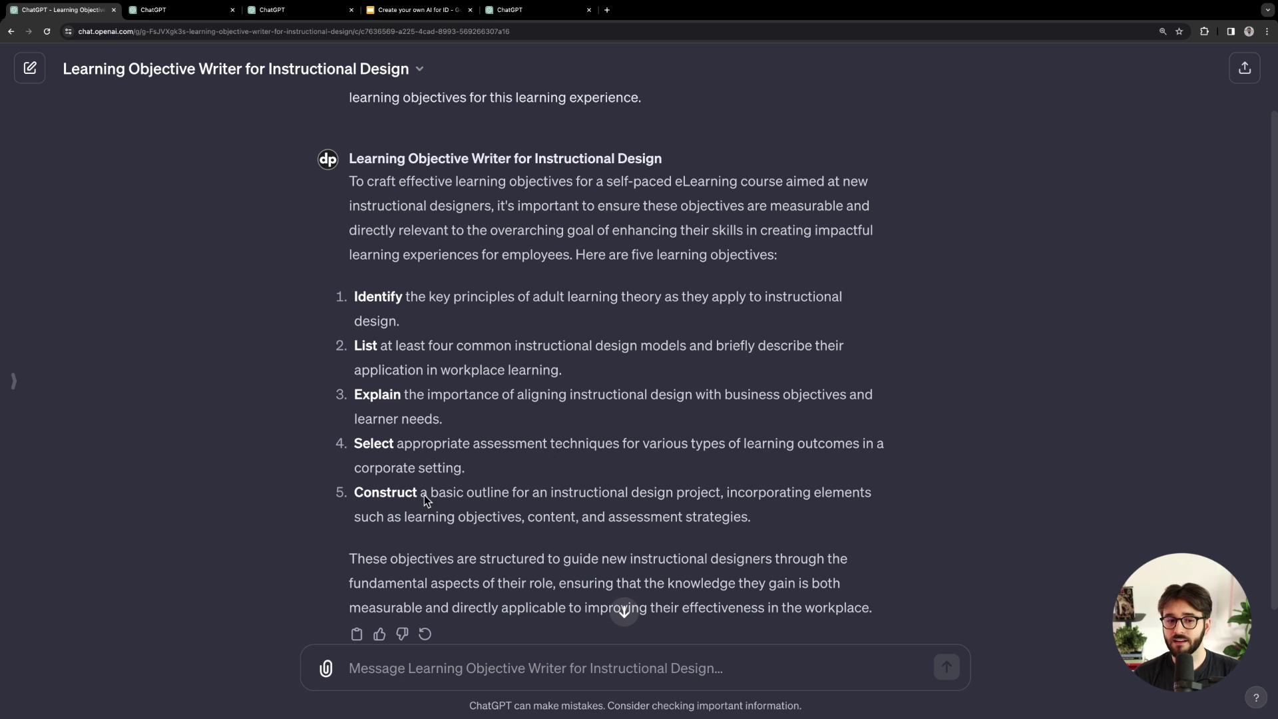
{"action": "left_click_drag", "start_coordinate": [445, 496], "coordinate": [667, 495]}
{"action": "left_click", "coordinate": [666, 496]}
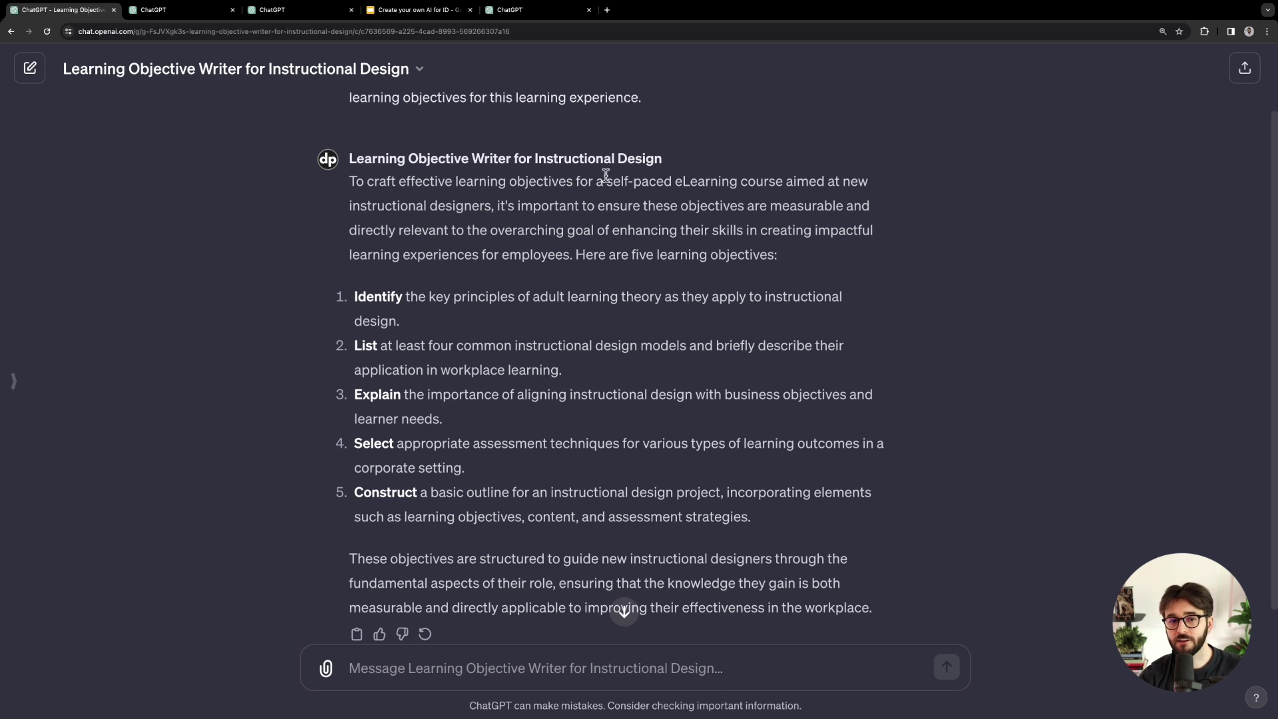
{"action": "left_click_drag", "start_coordinate": [605, 176], "coordinate": [755, 181]}
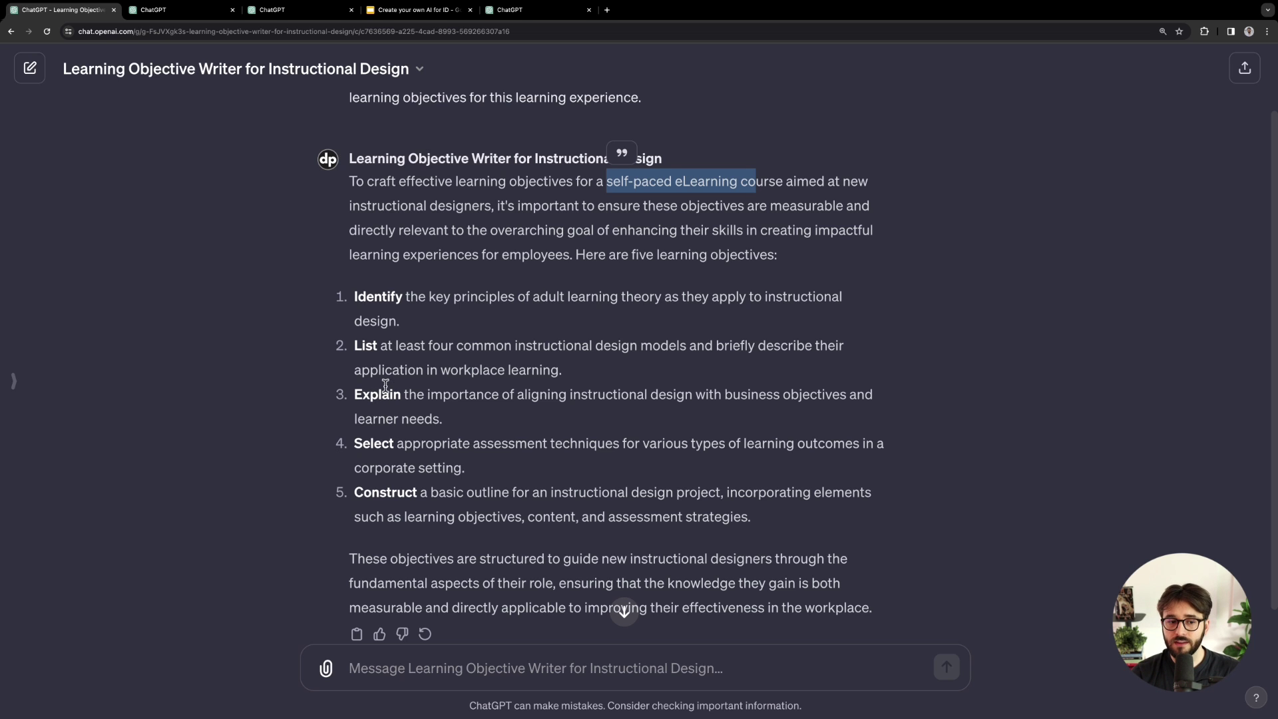
{"action": "scroll", "coordinate": [386, 403], "scroll_direction": "down", "scroll_amount": 1}
{"action": "scroll", "coordinate": [386, 403], "scroll_direction": "down", "scroll_amount": 1}
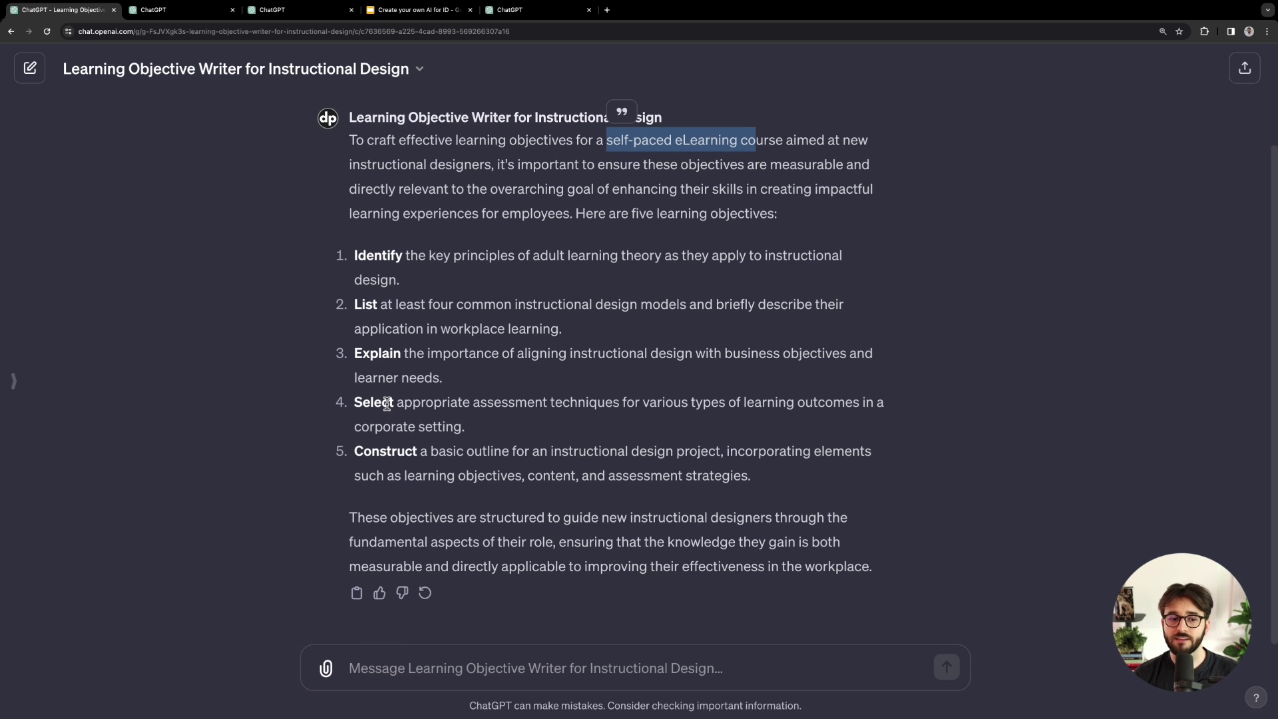
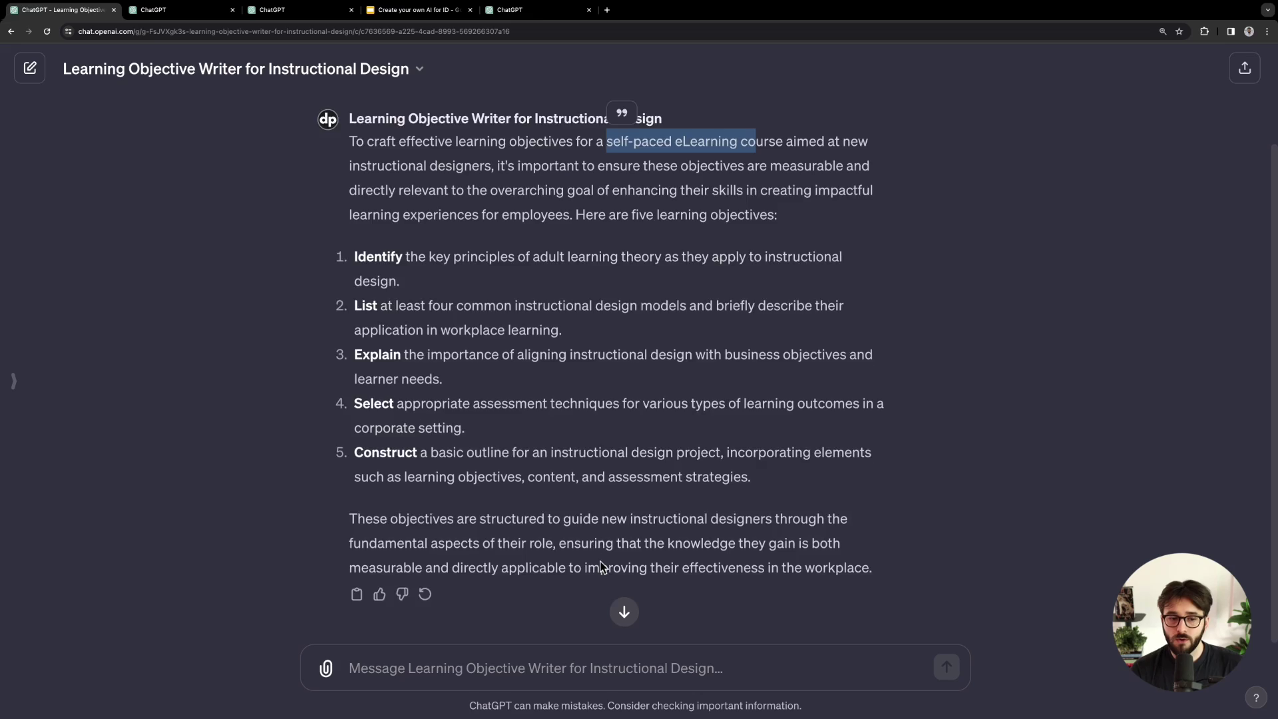
{"action": "left_click", "coordinate": [896, 351]}
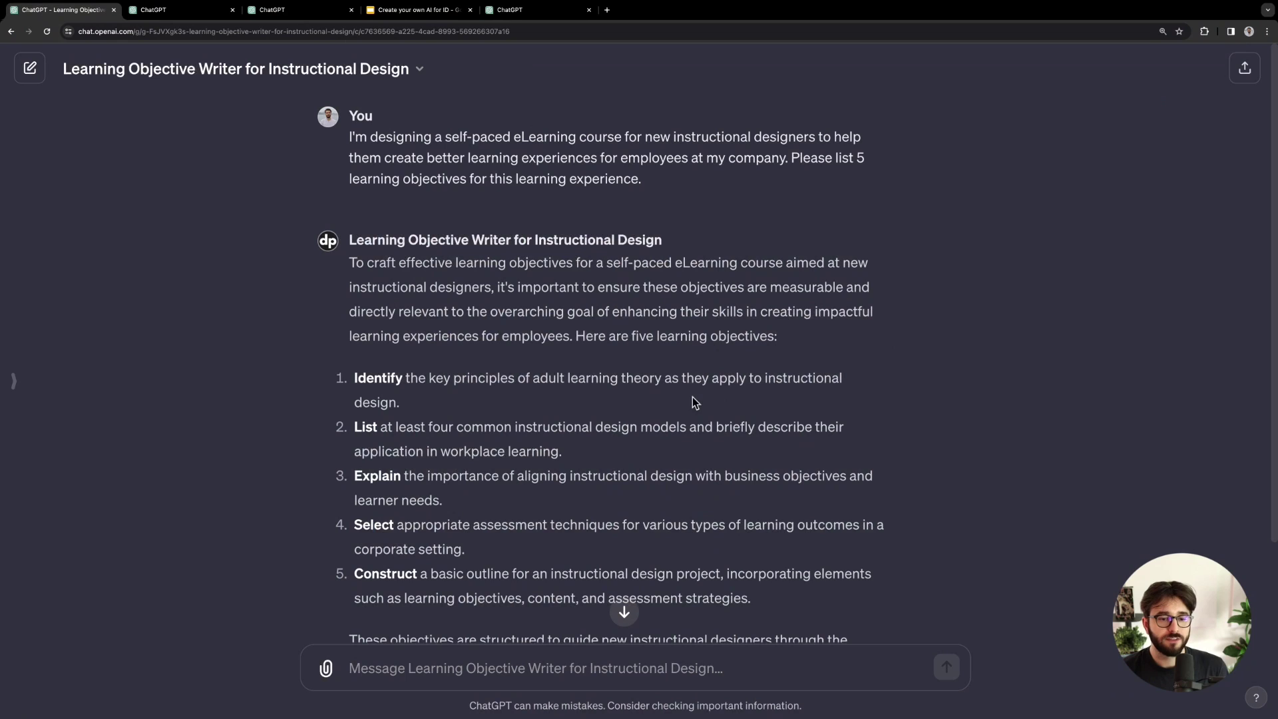
{"action": "scroll", "coordinate": [526, 287], "scroll_direction": "down", "scroll_amount": 1}
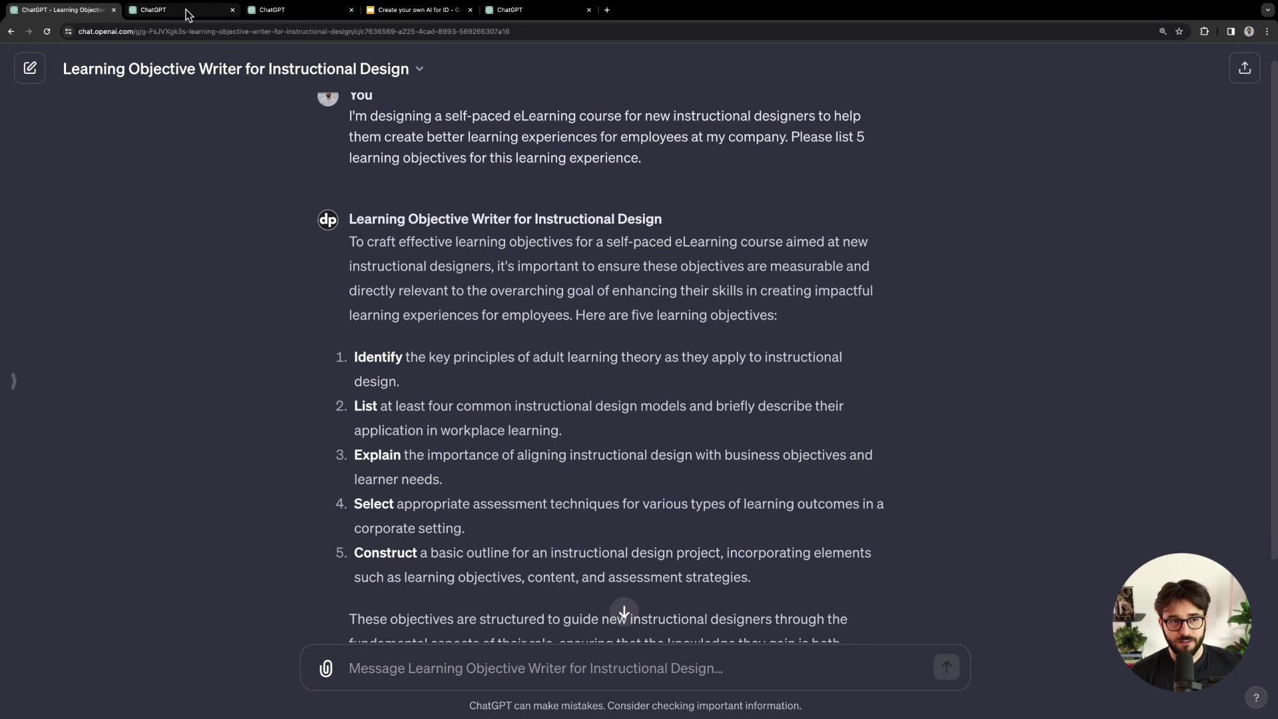
Step: Compare the prompt in the ChatGPT 4 chat with the one in the Learning Objective Writer chat
{"action": "left_click", "coordinate": [186, 13]}
{"action": "triple_click", "coordinate": [471, 138]}
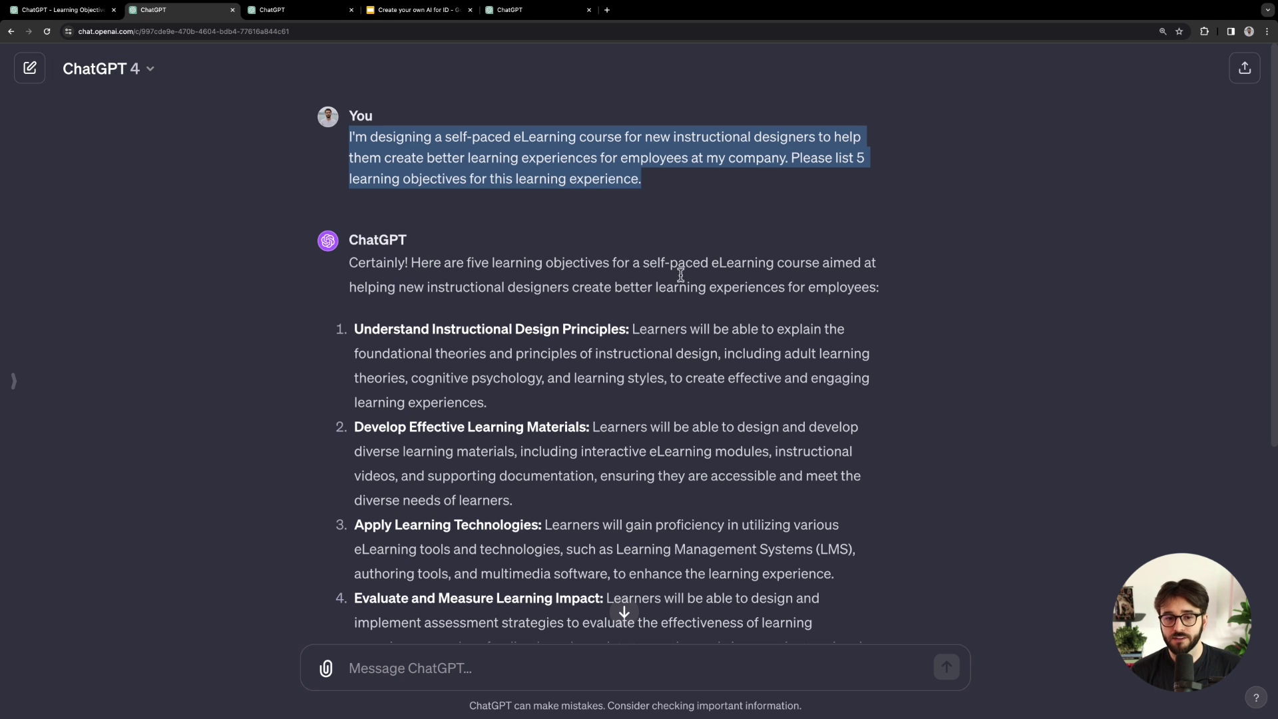
{"action": "left_click", "coordinate": [65, 11]}
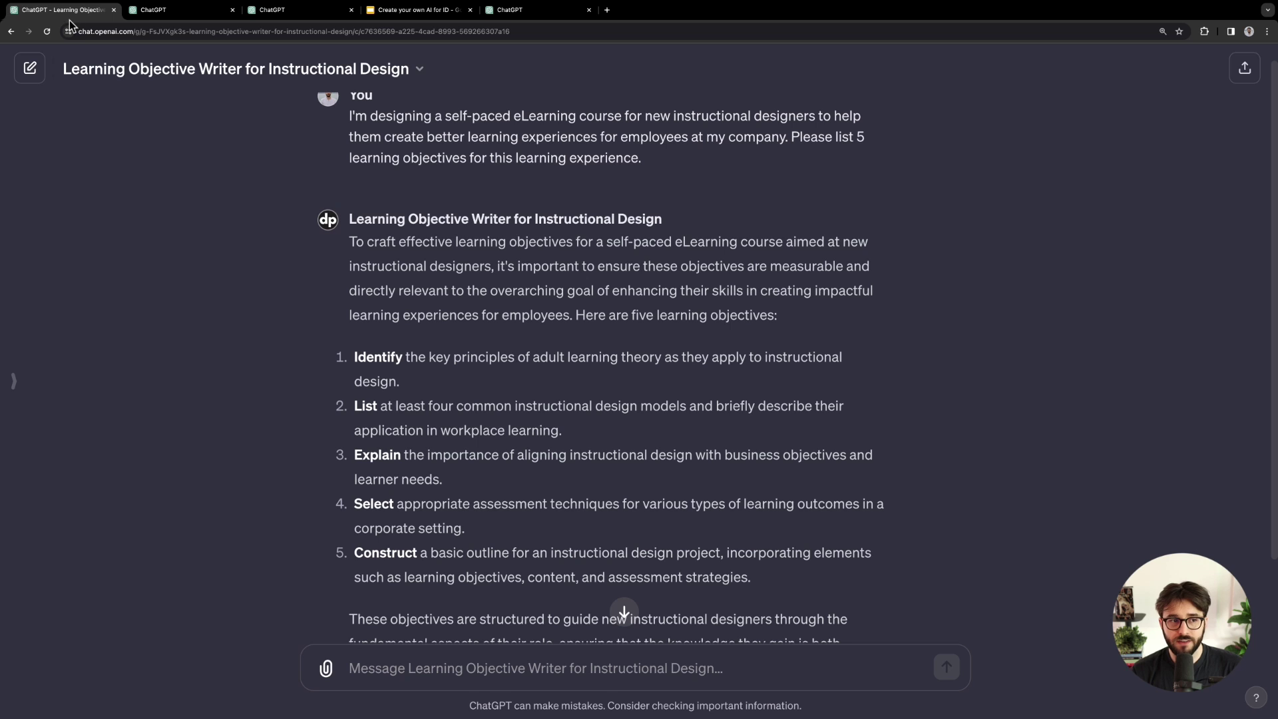
{"action": "triple_click", "coordinate": [590, 266]}
{"action": "left_click", "coordinate": [511, 316]}
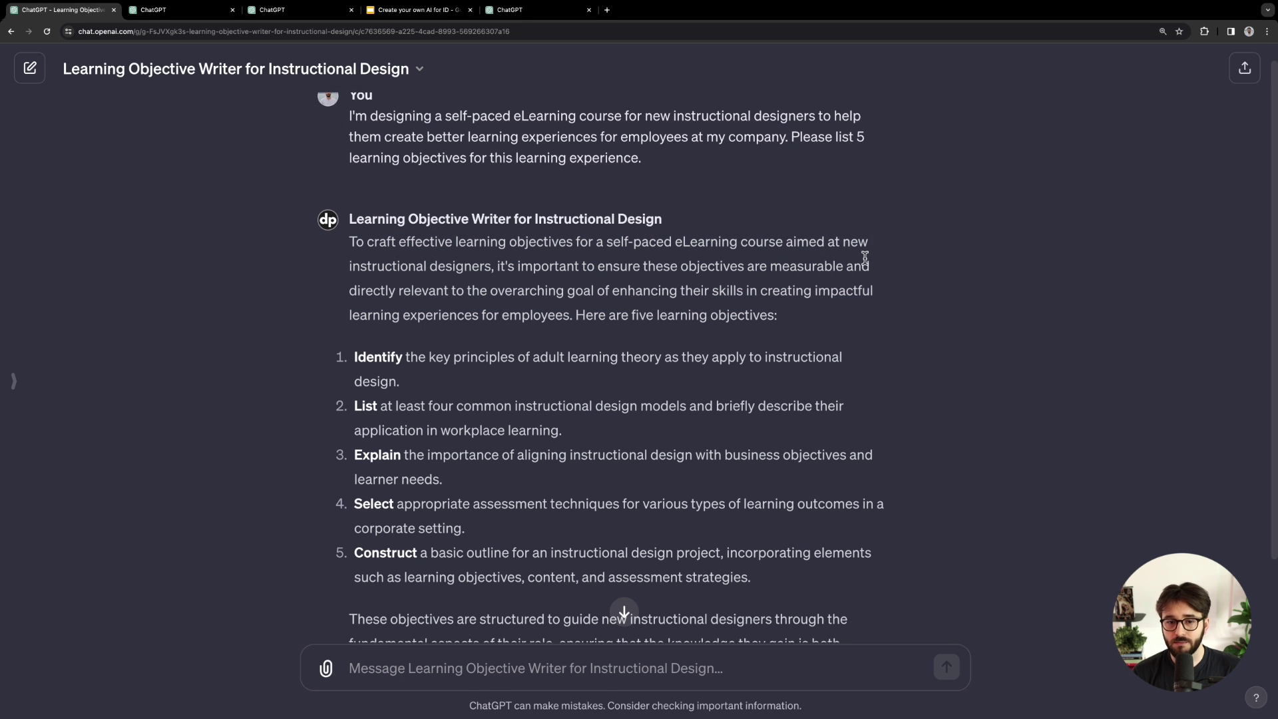
Step: Examine the five learning objectives in the standard ChatGPT 4 response, from Understand Instructional Design Principles to Integrate Instructional Design Best Practices
{"action": "left_click", "coordinate": [170, 10]}
{"action": "scroll", "coordinate": [479, 379], "scroll_direction": "down", "scroll_amount": 2}
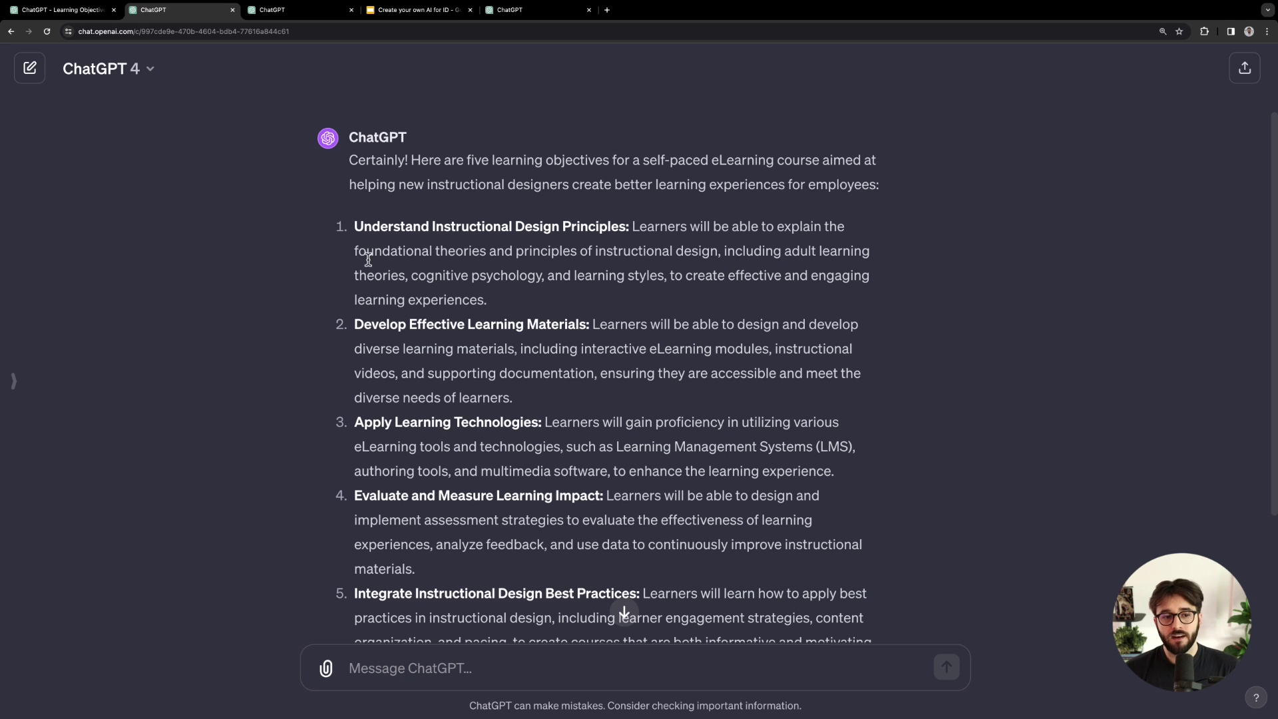
{"action": "double_click", "coordinate": [398, 232]}
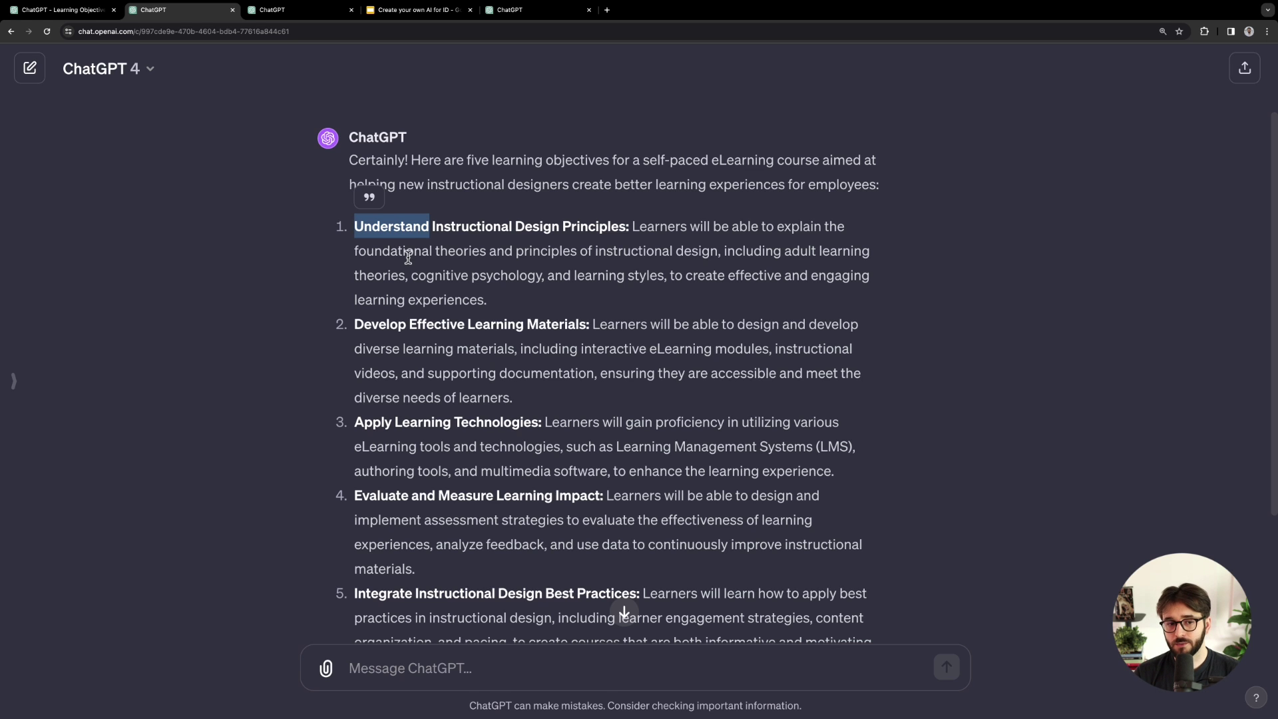
{"action": "scroll", "coordinate": [449, 349], "scroll_direction": "down", "scroll_amount": 2}
{"action": "scroll", "coordinate": [446, 376], "scroll_direction": "up", "scroll_amount": 1}
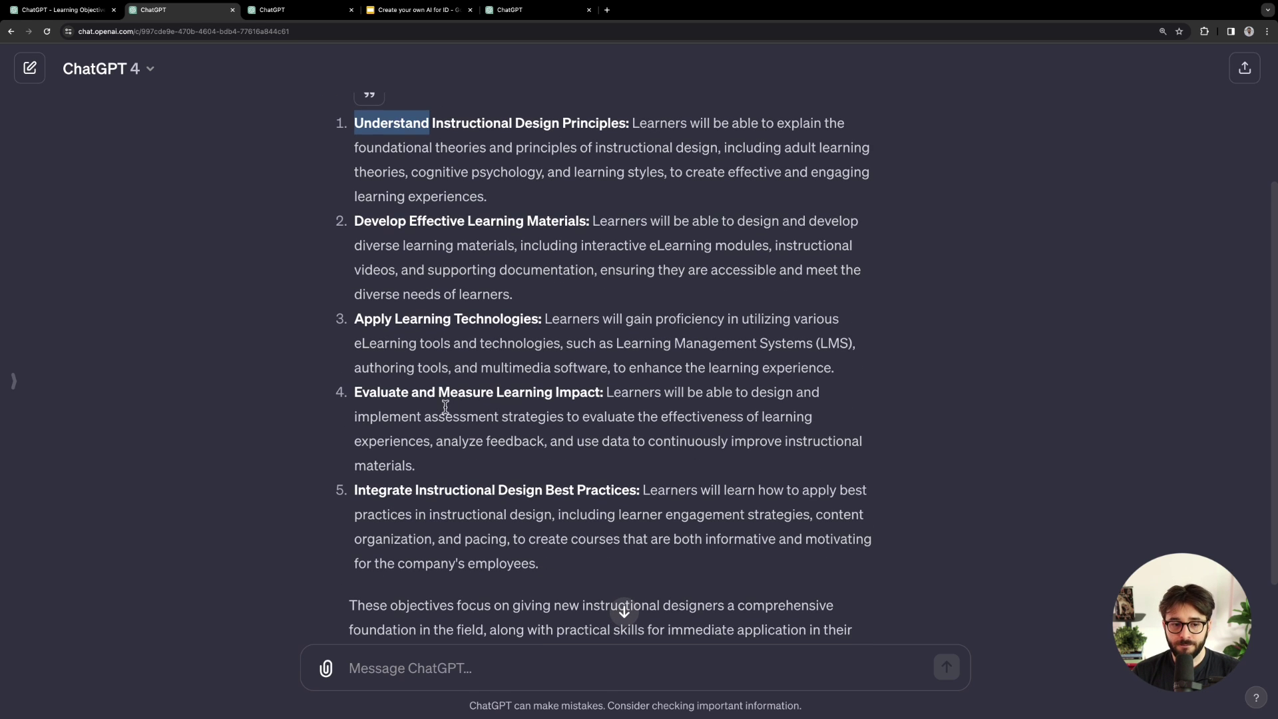
{"action": "triple_click", "coordinate": [403, 393]}
{"action": "left_click", "coordinate": [469, 355]}
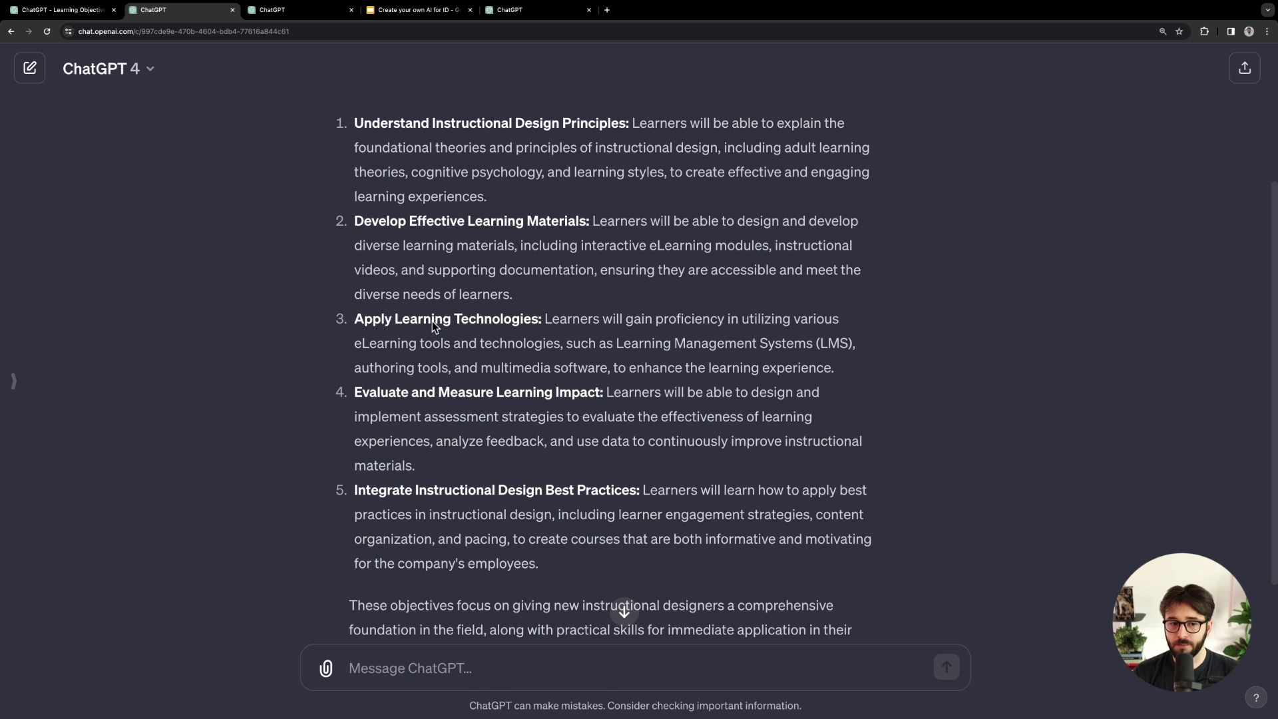
{"action": "scroll", "coordinate": [434, 327], "scroll_direction": "down", "scroll_amount": 1}
{"action": "scroll", "coordinate": [419, 424], "scroll_direction": "down", "scroll_amount": 1}
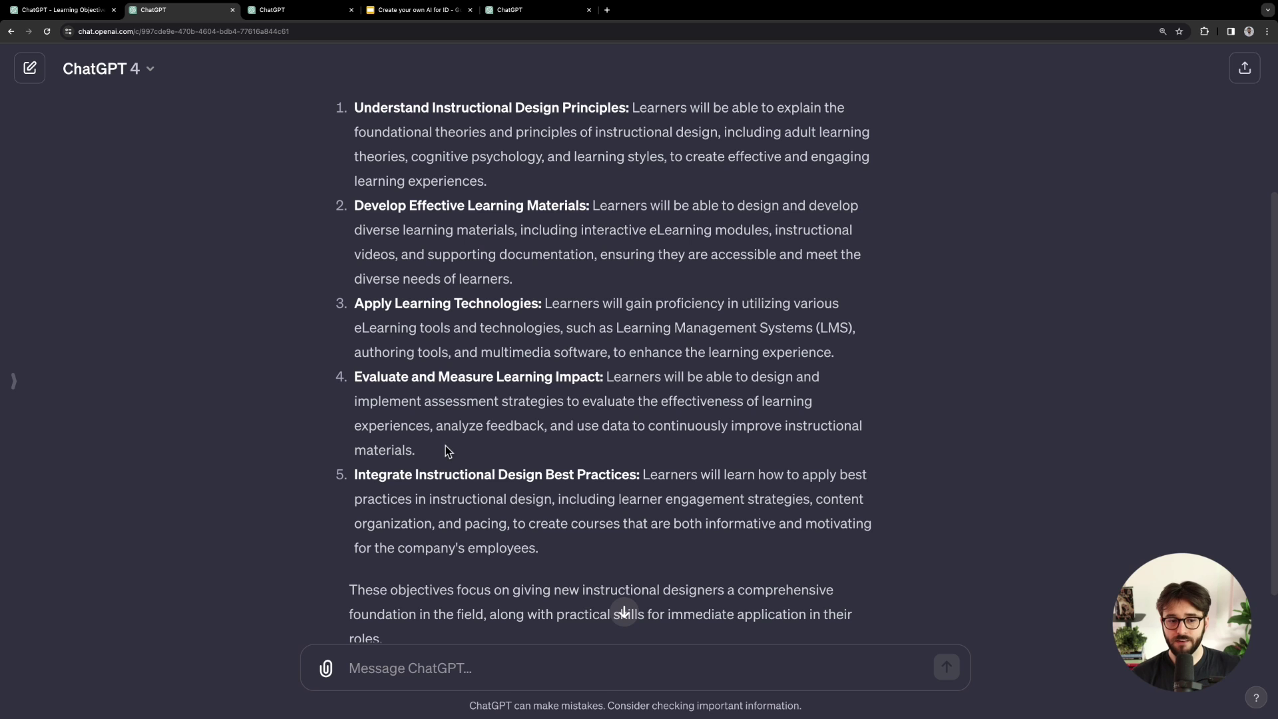
{"action": "left_click_drag", "start_coordinate": [401, 475], "coordinate": [577, 476]}
{"action": "left_click", "coordinate": [577, 476]}
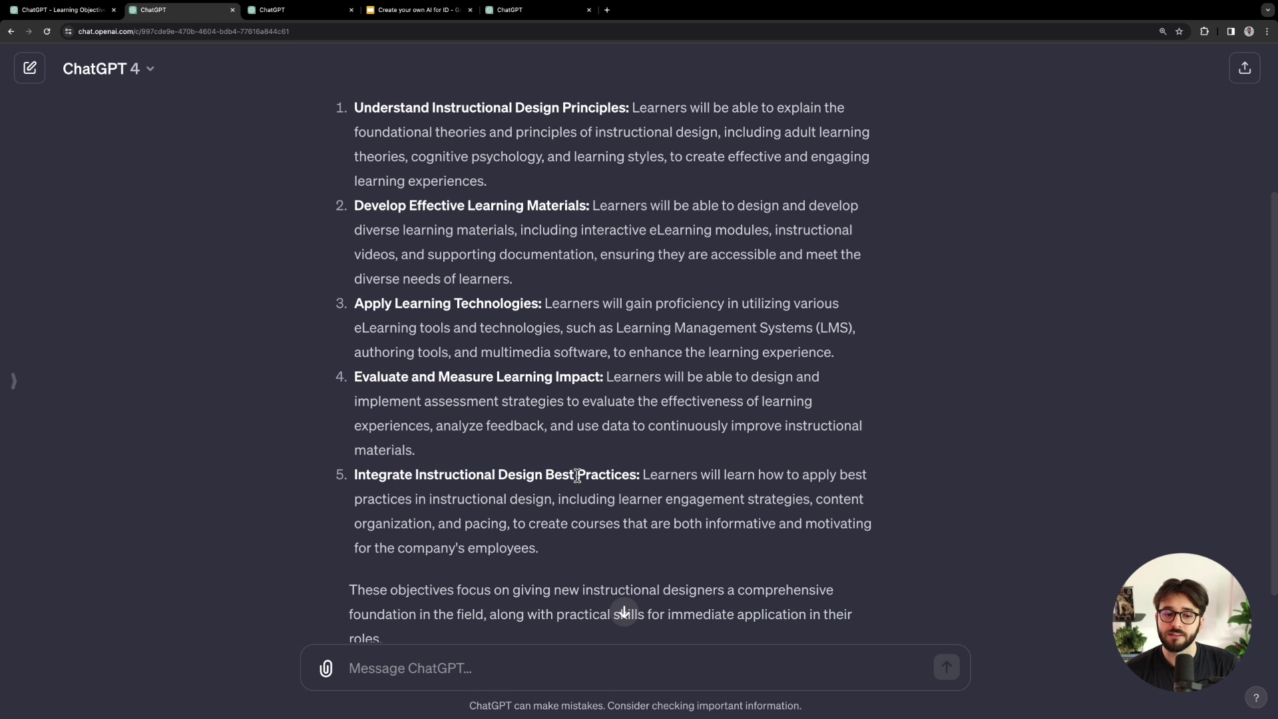
{"action": "scroll", "coordinate": [567, 525], "scroll_direction": "up", "scroll_amount": 3}
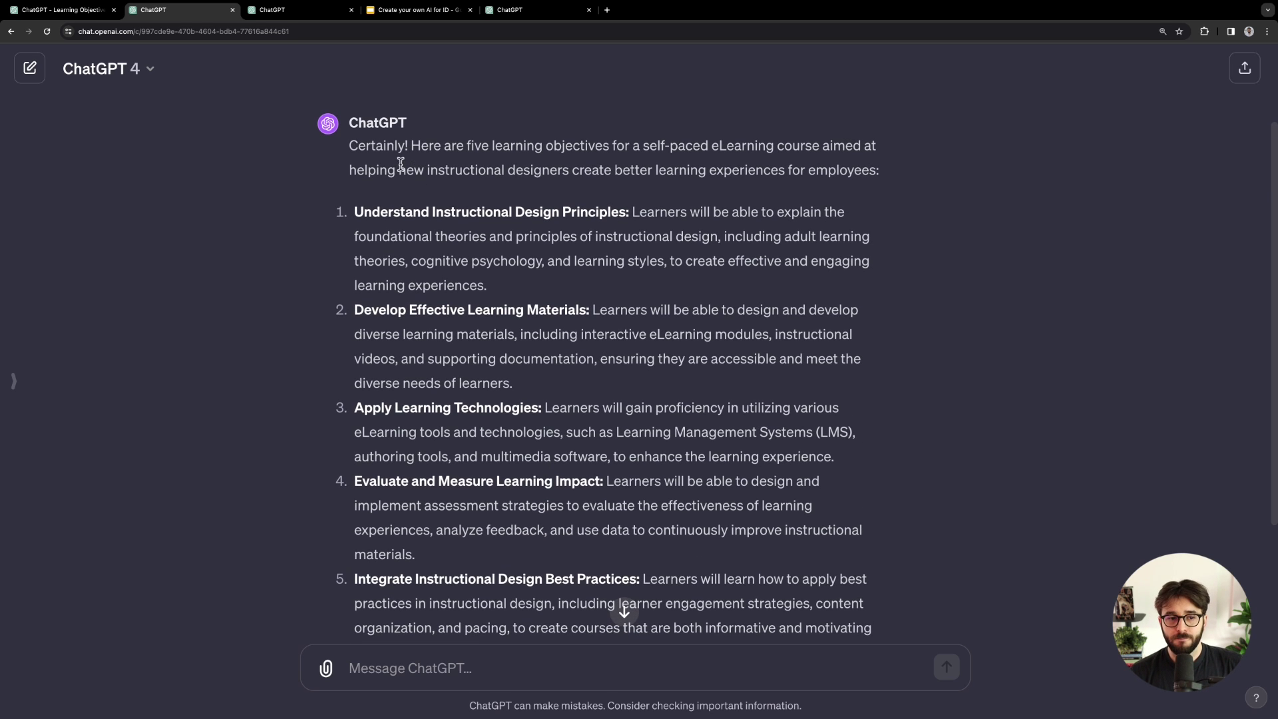
Step: Compare the Learning Objective Writer's list of objectives with the full ChatGPT 4 response, ending back at the ChatGPT 4 prompt
{"action": "left_click", "coordinate": [82, 10]}
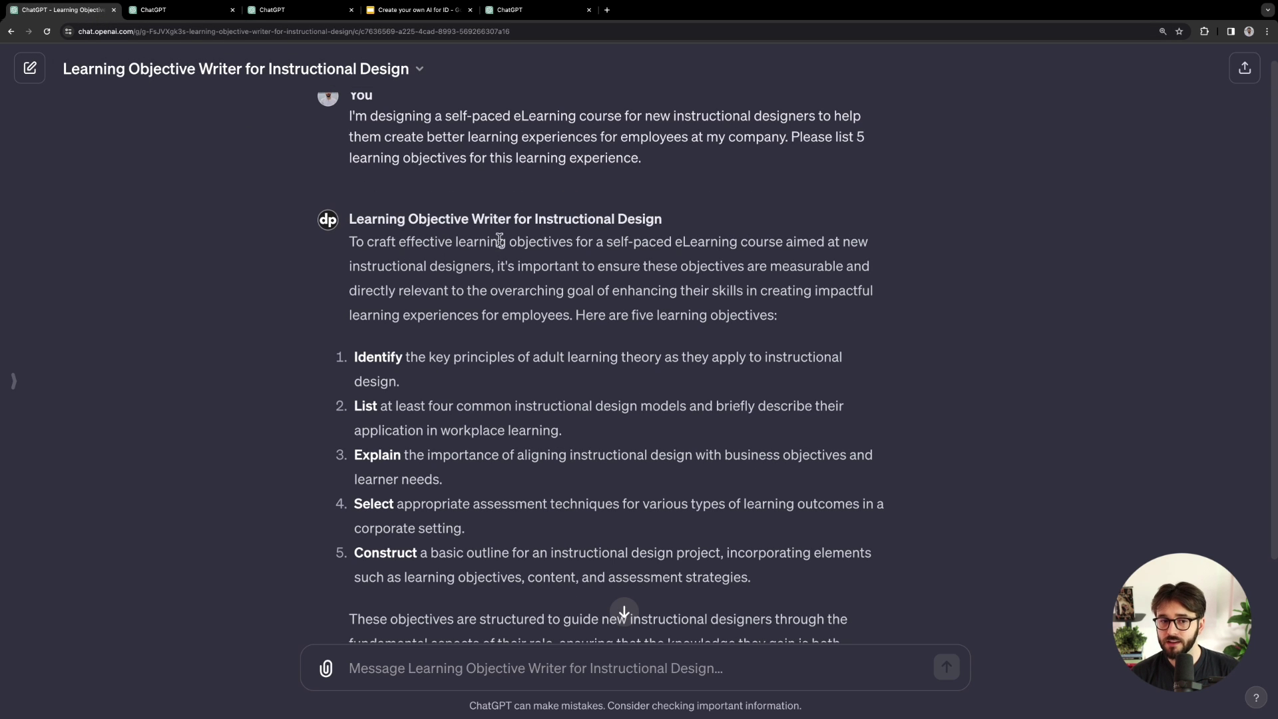
{"action": "scroll", "coordinate": [396, 397], "scroll_direction": "down", "scroll_amount": 1}
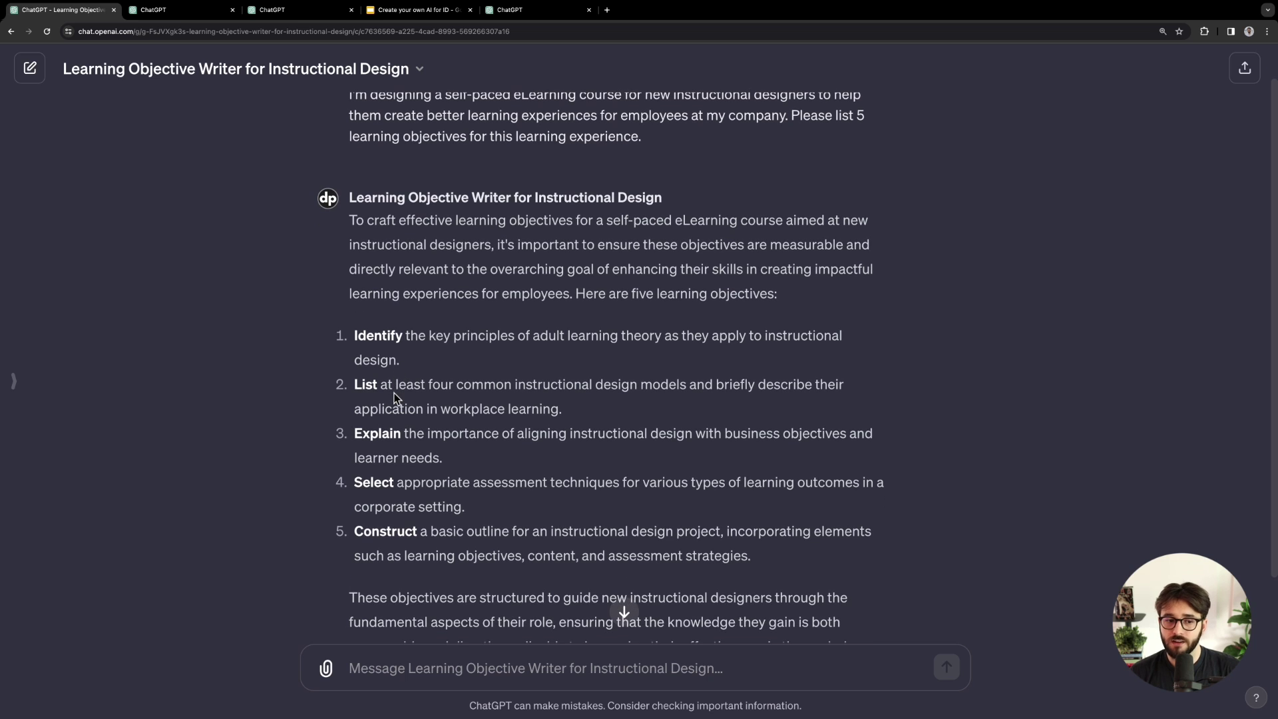
{"action": "left_click", "coordinate": [187, 18]}
{"action": "scroll", "coordinate": [419, 500], "scroll_direction": "down", "scroll_amount": 2}
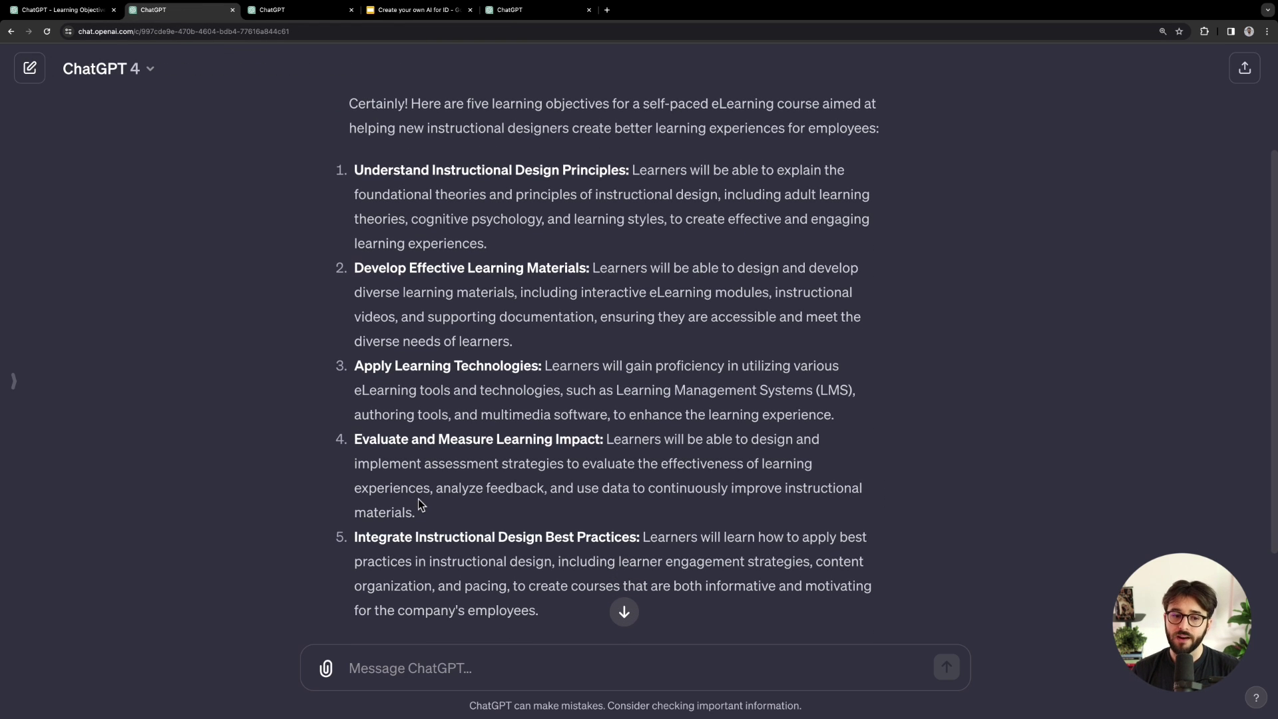
{"action": "scroll", "coordinate": [419, 498], "scroll_direction": "down", "scroll_amount": 5}
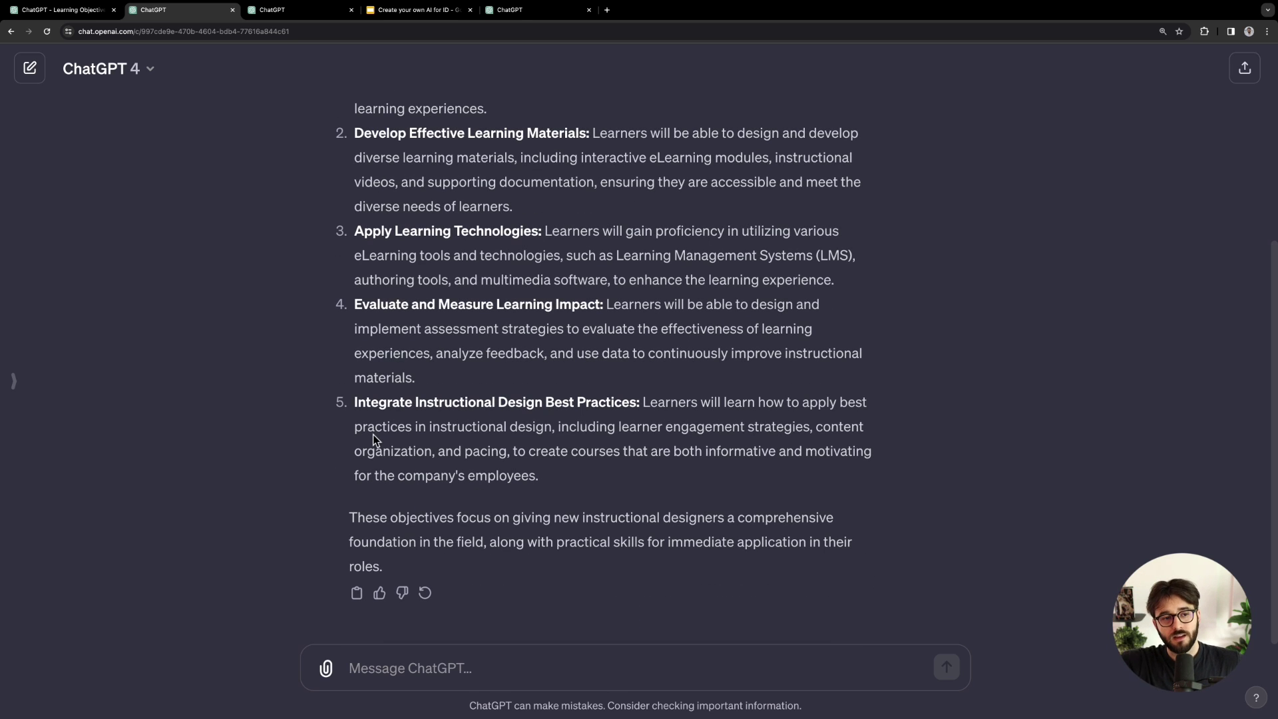
{"action": "scroll", "coordinate": [333, 320], "scroll_direction": "up", "scroll_amount": 7}
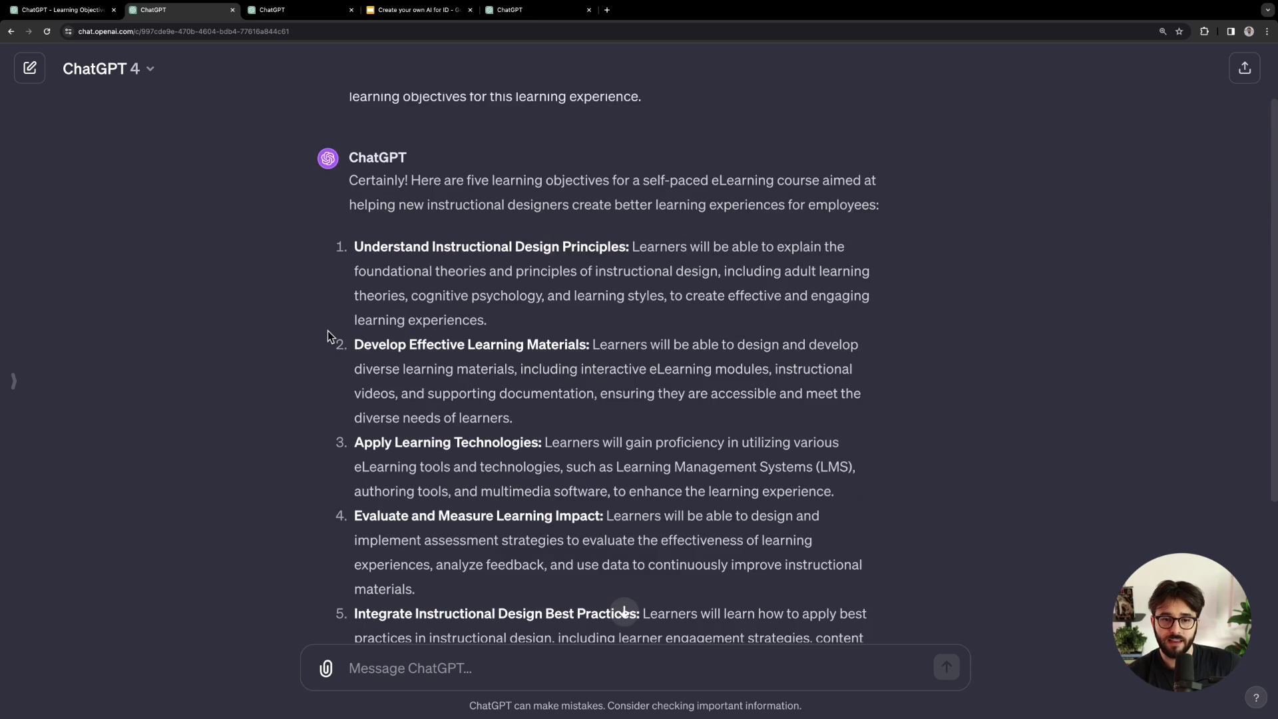
{"action": "scroll", "coordinate": [328, 335], "scroll_direction": "up", "scroll_amount": 3}
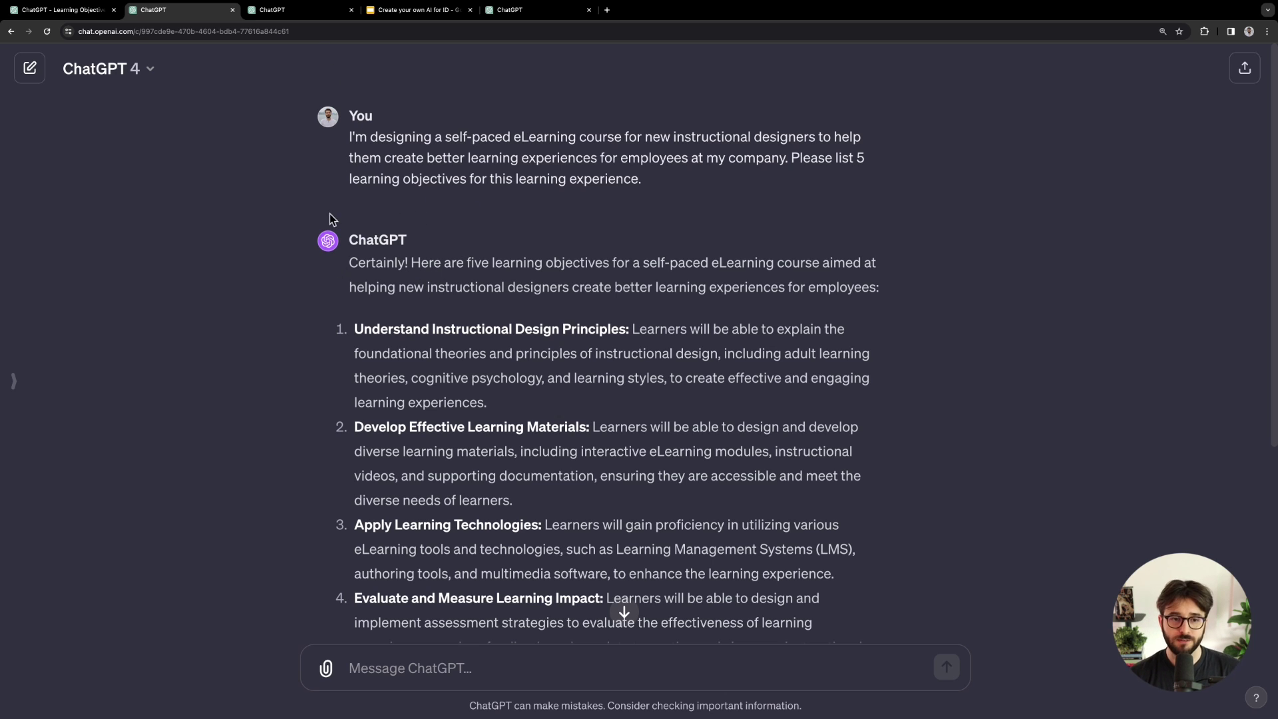
Step: Bring up the new GPT draft in the editor and switch to its Create mode, ready to message GPT Builder
{"action": "left_click", "coordinate": [298, 12]}
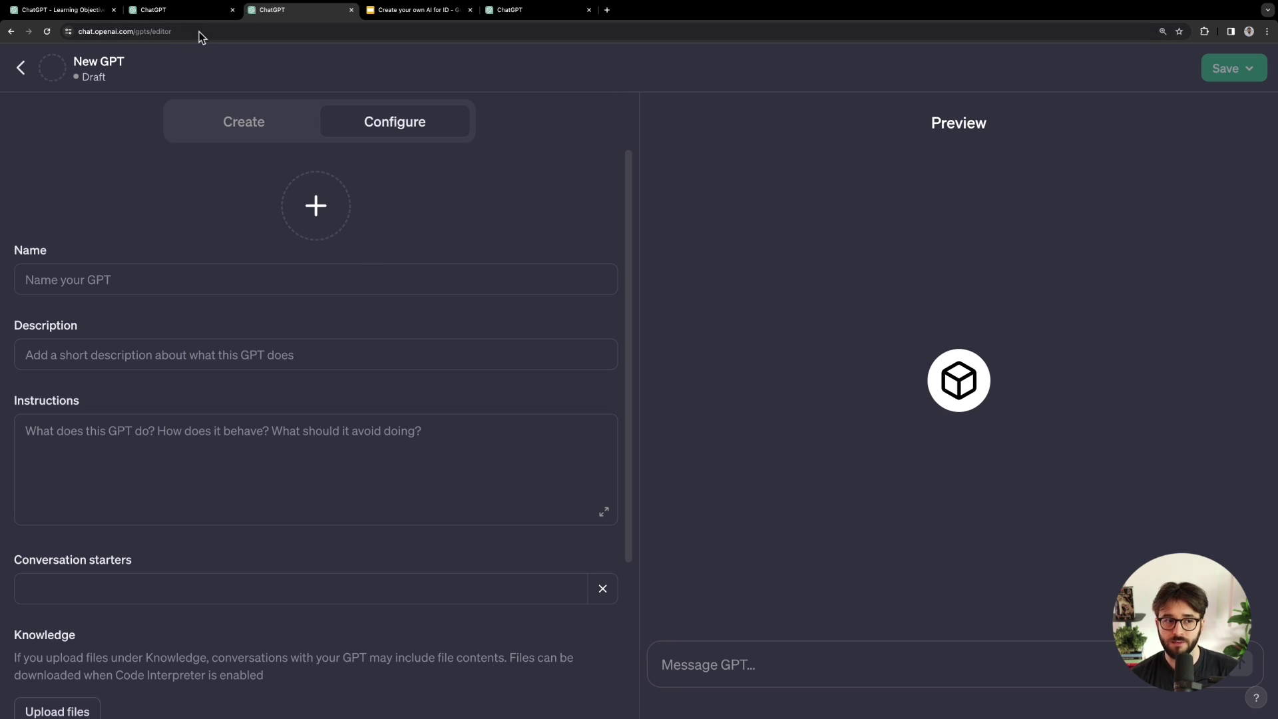
{"action": "left_click", "coordinate": [237, 115]}
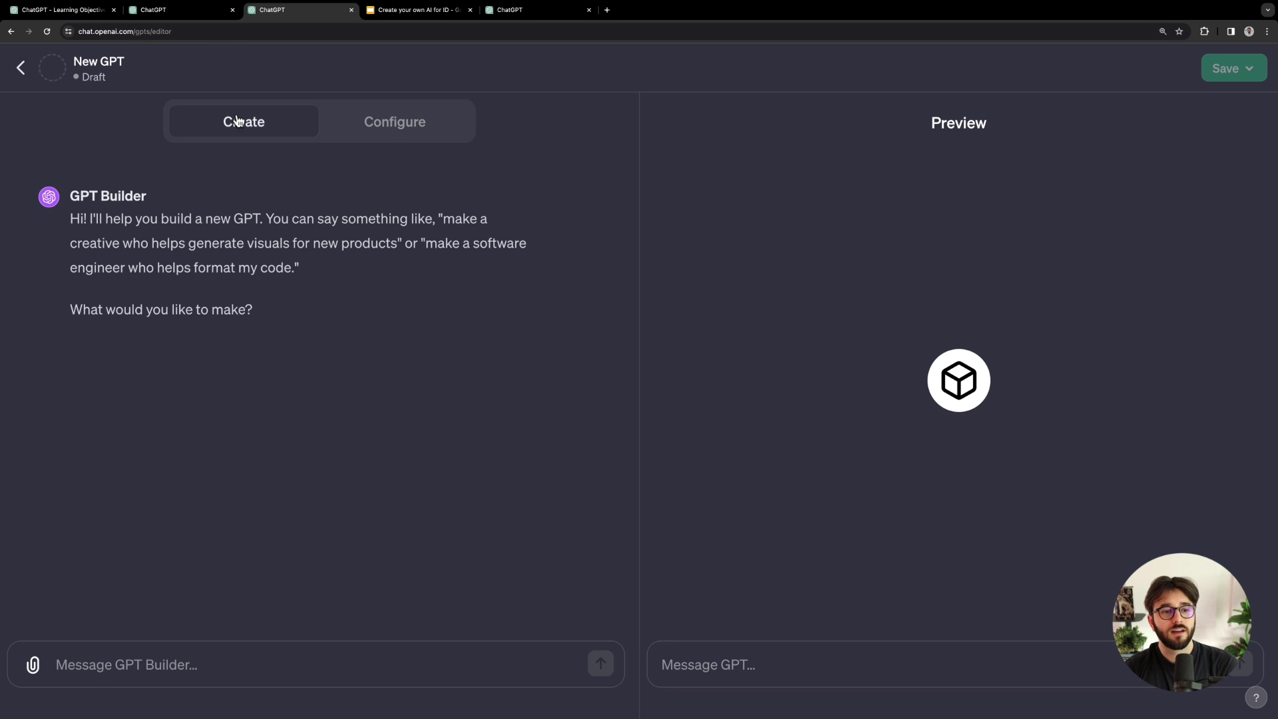
{"action": "left_click", "coordinate": [129, 673]}
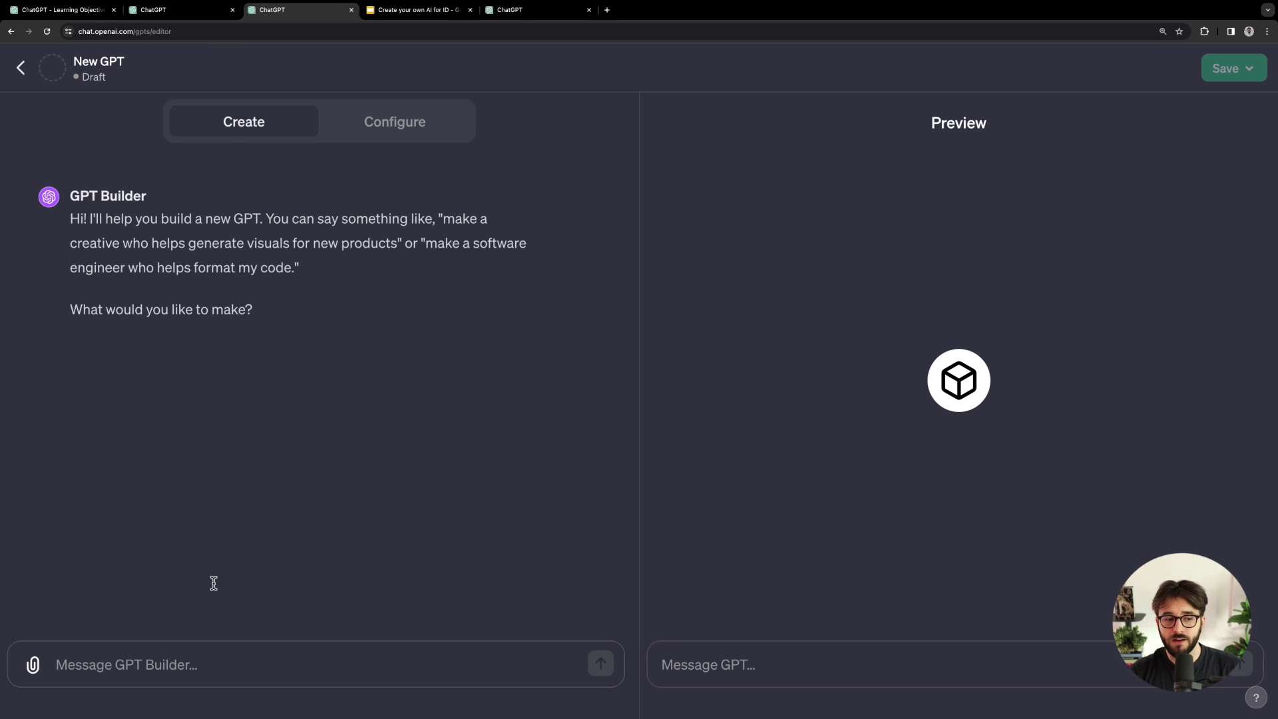
Step: Switch the new GPT draft to Configure mode and examine its fields from Name, Description and Instructions down to Conversation starters, Knowledge, Capabilities and Actions
{"action": "left_click", "coordinate": [390, 129]}
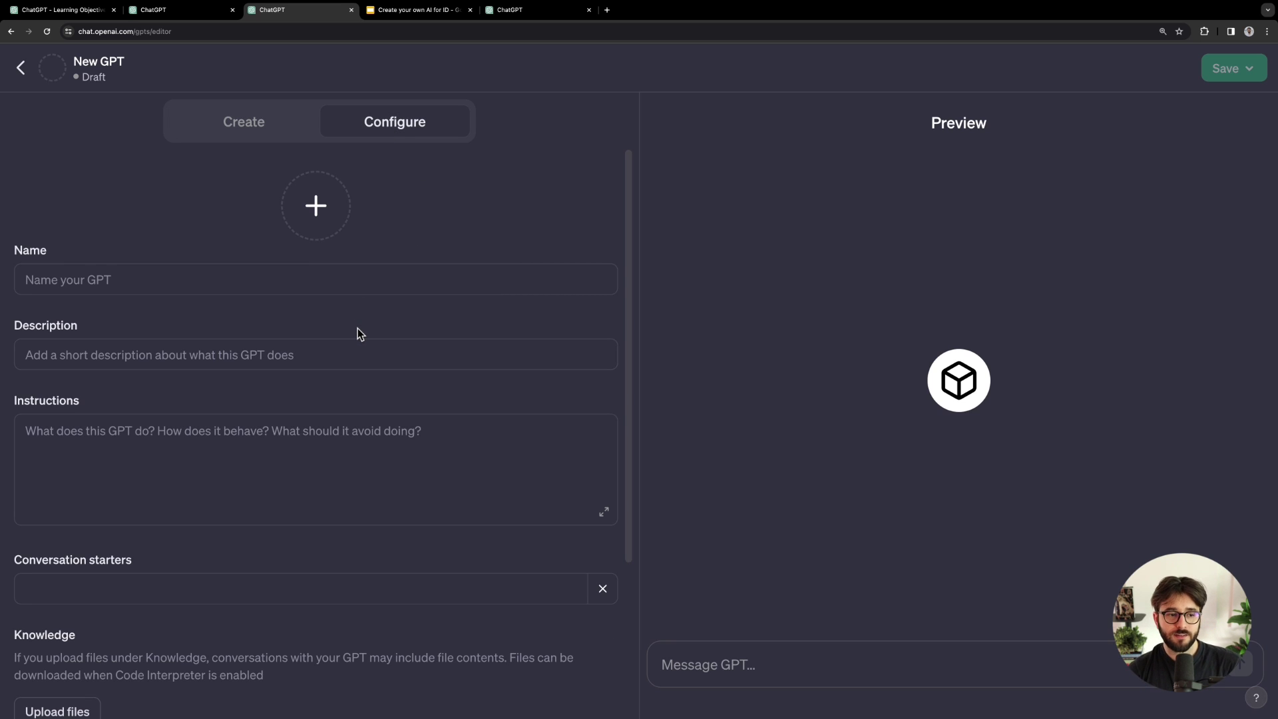
{"action": "left_click", "coordinate": [205, 275]}
{"action": "left_click", "coordinate": [195, 355]}
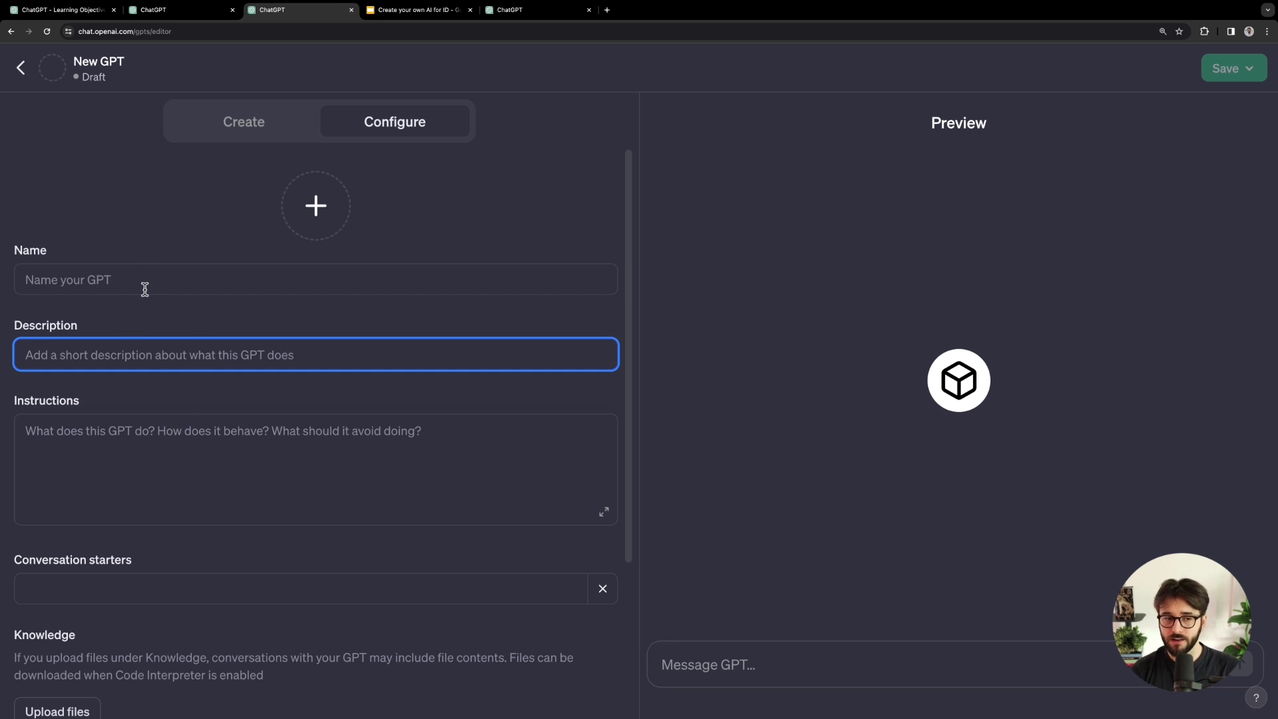
{"action": "scroll", "coordinate": [166, 346], "scroll_direction": "down", "scroll_amount": 1}
{"action": "left_click", "coordinate": [206, 439]}
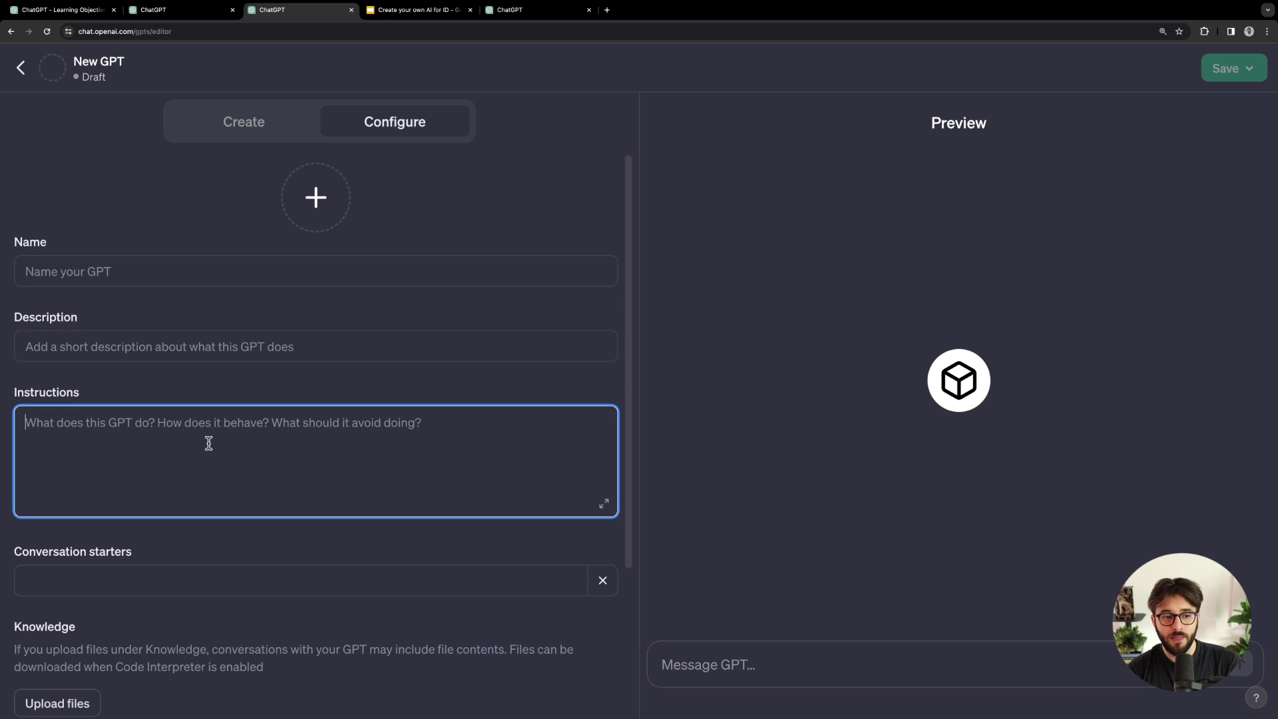
{"action": "scroll", "coordinate": [246, 349], "scroll_direction": "down", "scroll_amount": 3}
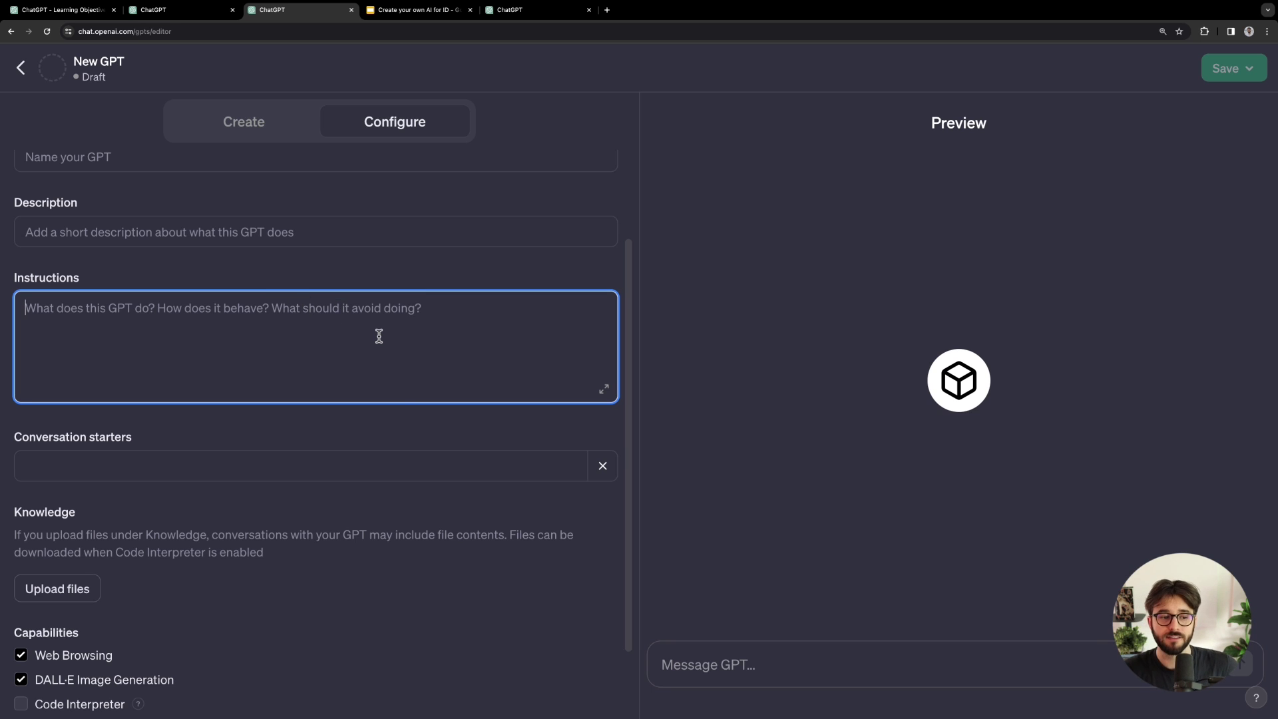
{"action": "scroll", "coordinate": [402, 399], "scroll_direction": "down", "scroll_amount": 2}
{"action": "left_click", "coordinate": [189, 377]}
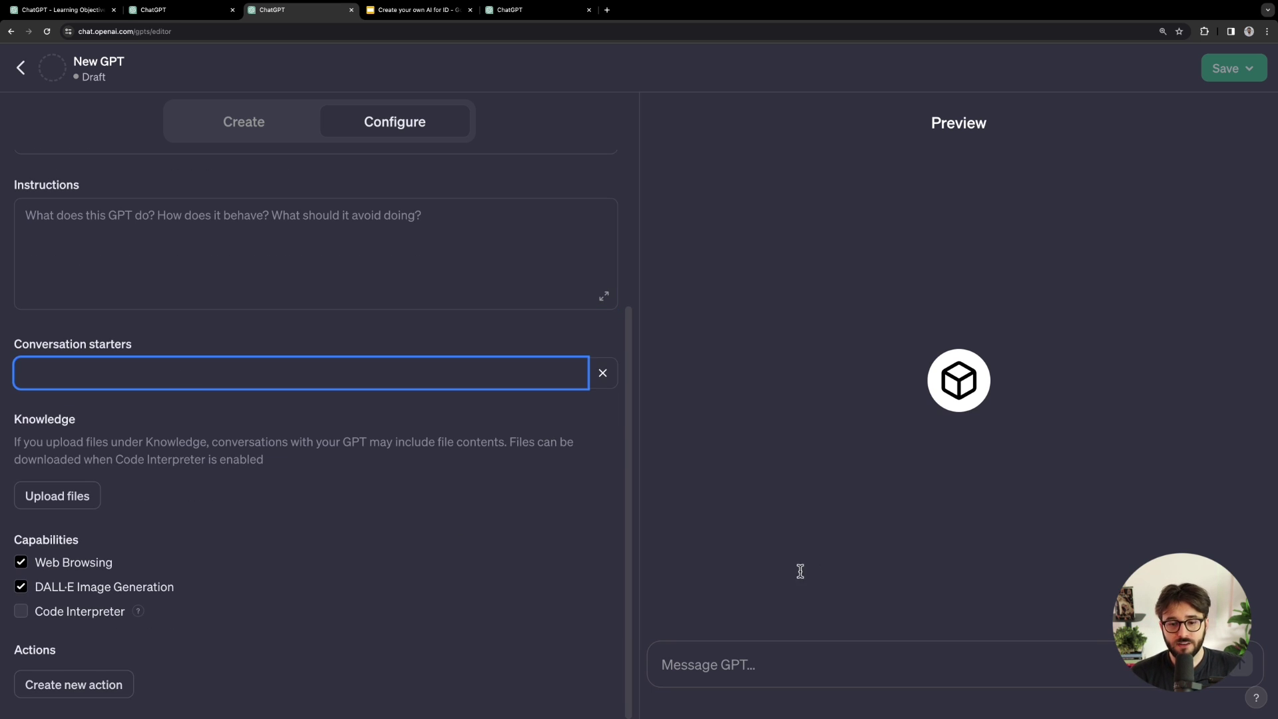
{"action": "left_click", "coordinate": [692, 578]}
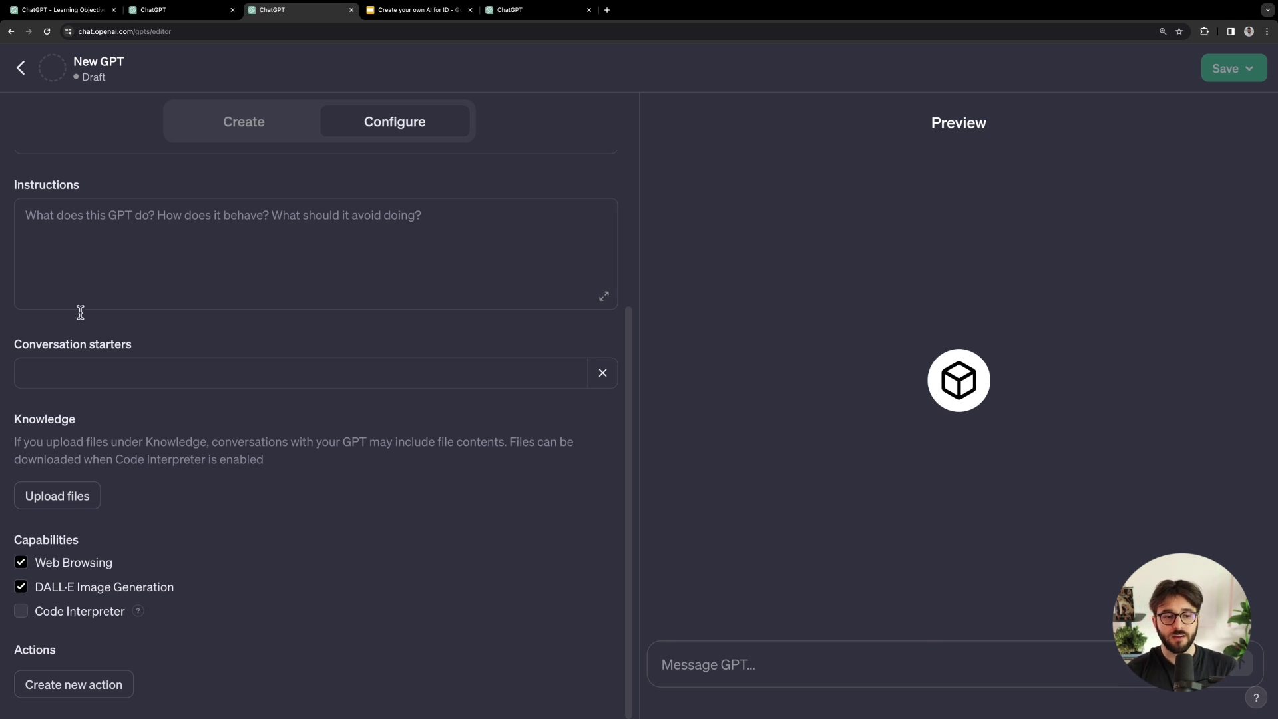
Step: Try out a conversation starter reading "Generate 5 lear" in the draft, then clear it
{"action": "left_click", "coordinate": [90, 366]}
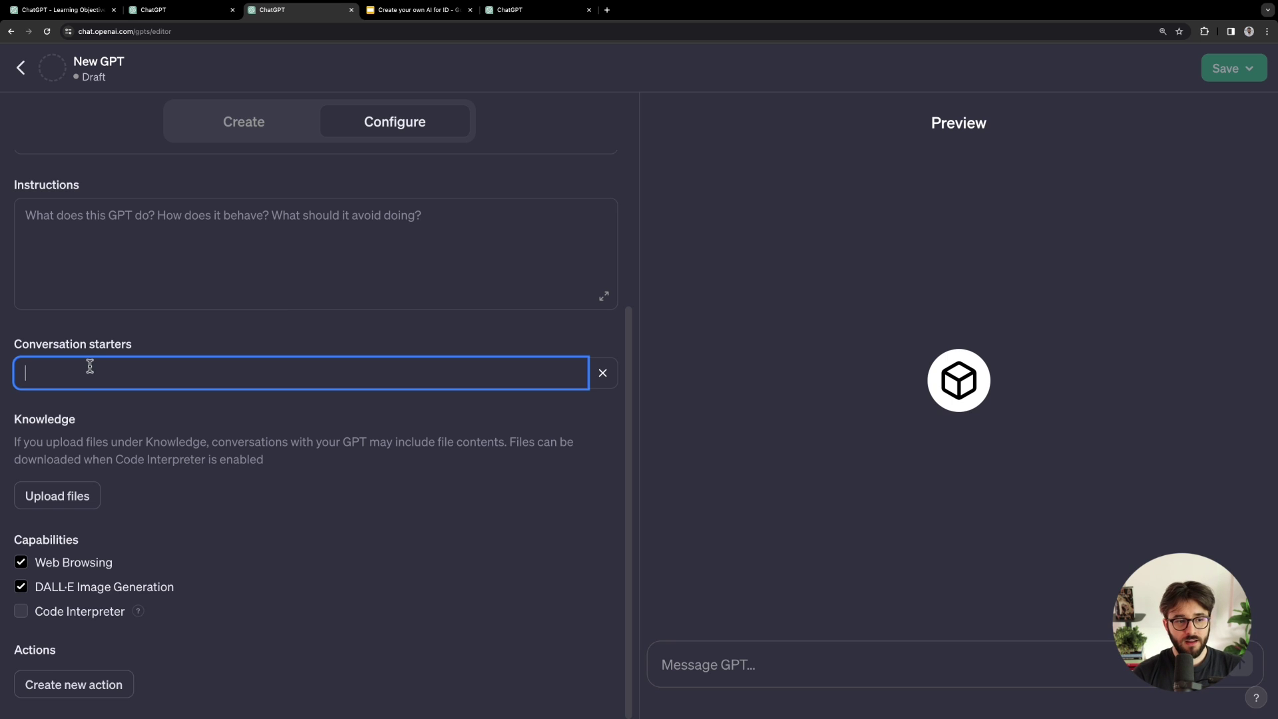
{"action": "type", "text": "Generate 5 lear"}
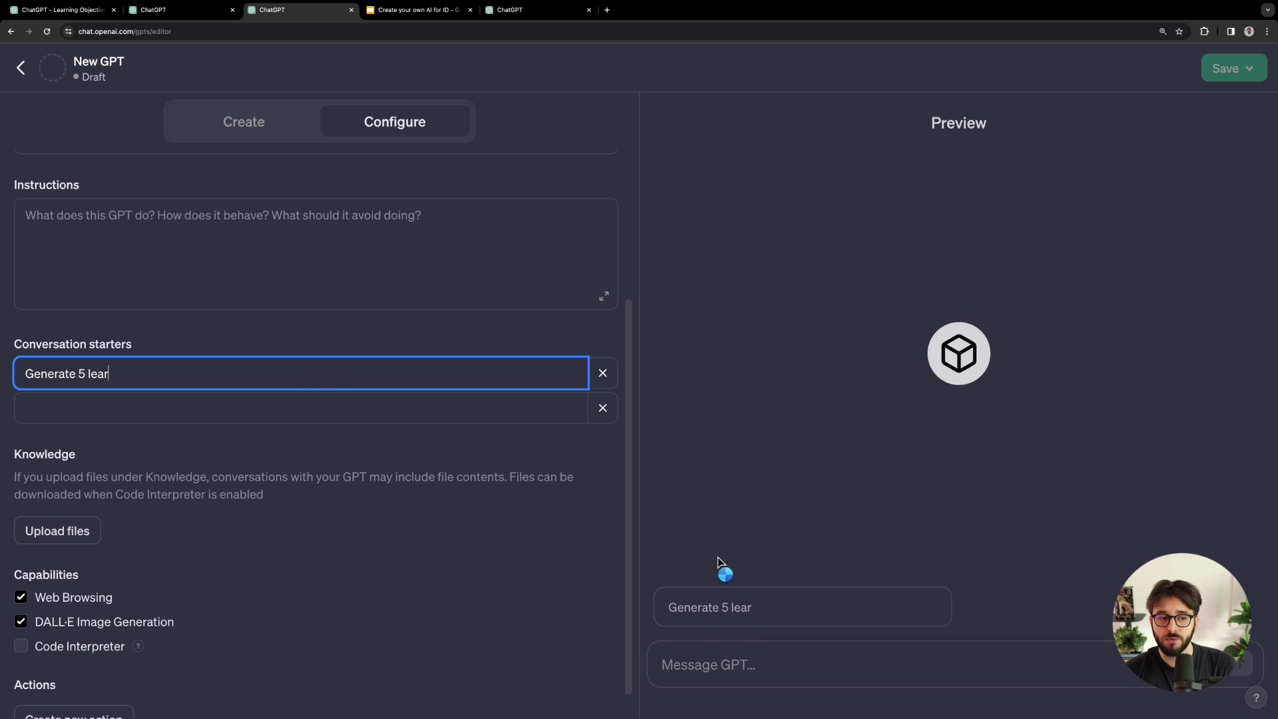
{"action": "triple_click", "coordinate": [122, 374]}
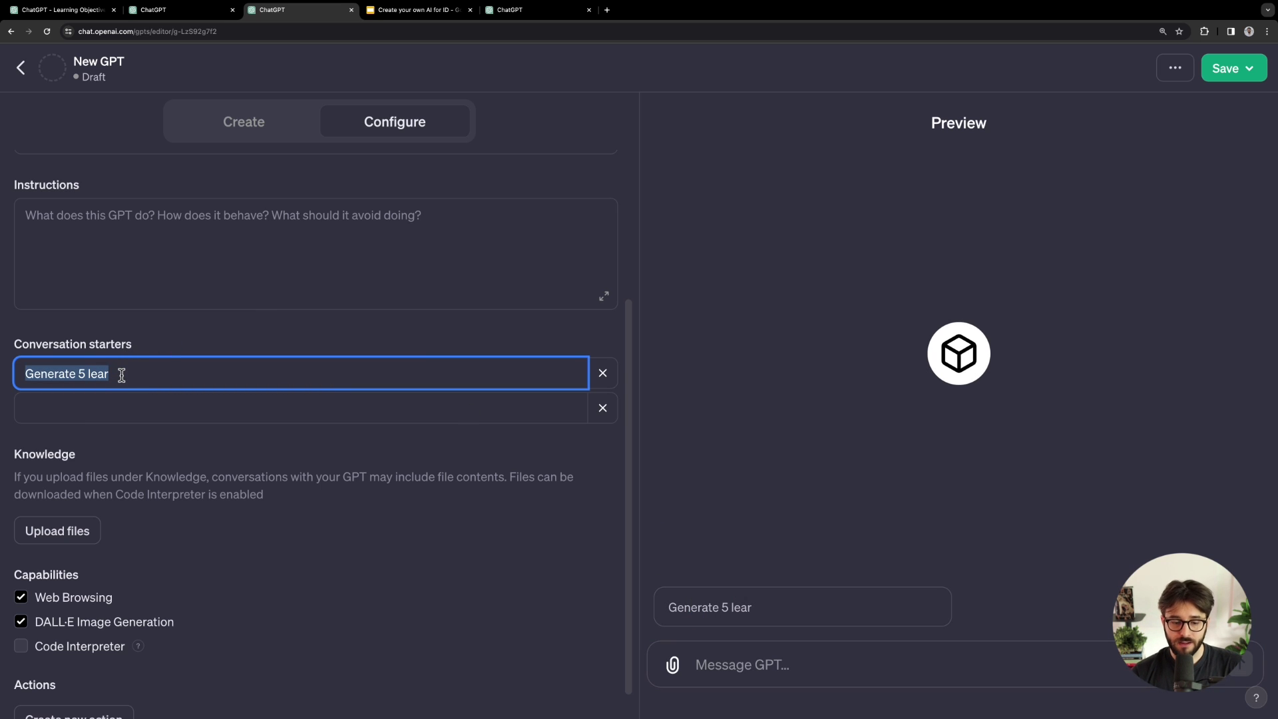
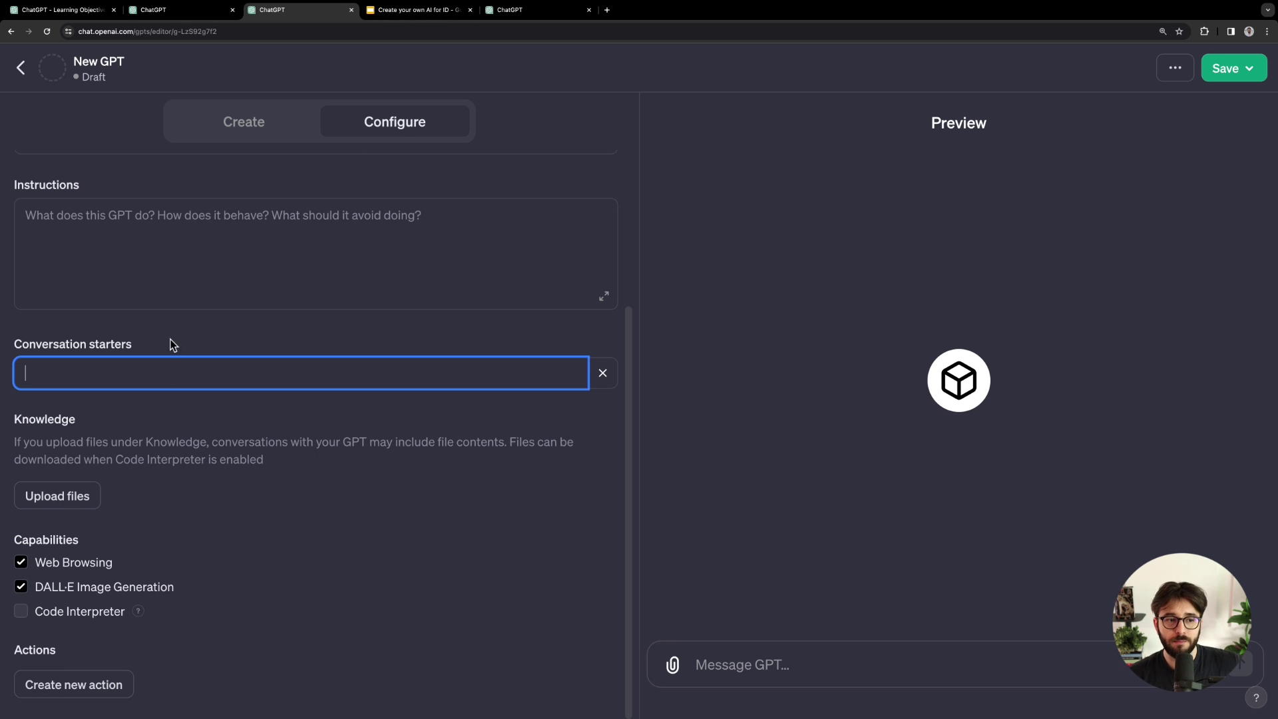
Step: Return to the Instructions field, then review the draft's publishing options: Anyone with a link, Only me and Everyone
{"action": "left_click", "coordinate": [175, 305]}
{"action": "scroll", "coordinate": [200, 459], "scroll_direction": "up", "scroll_amount": 2}
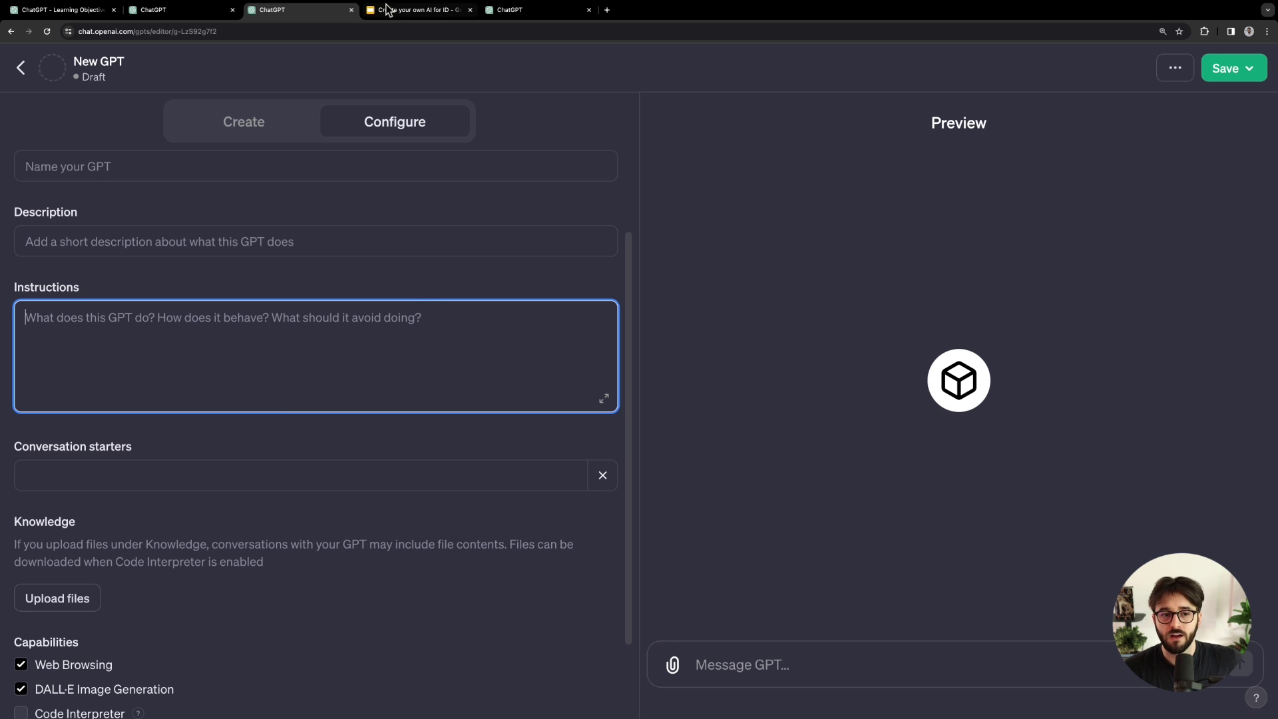
{"action": "left_click", "coordinate": [1232, 72]}
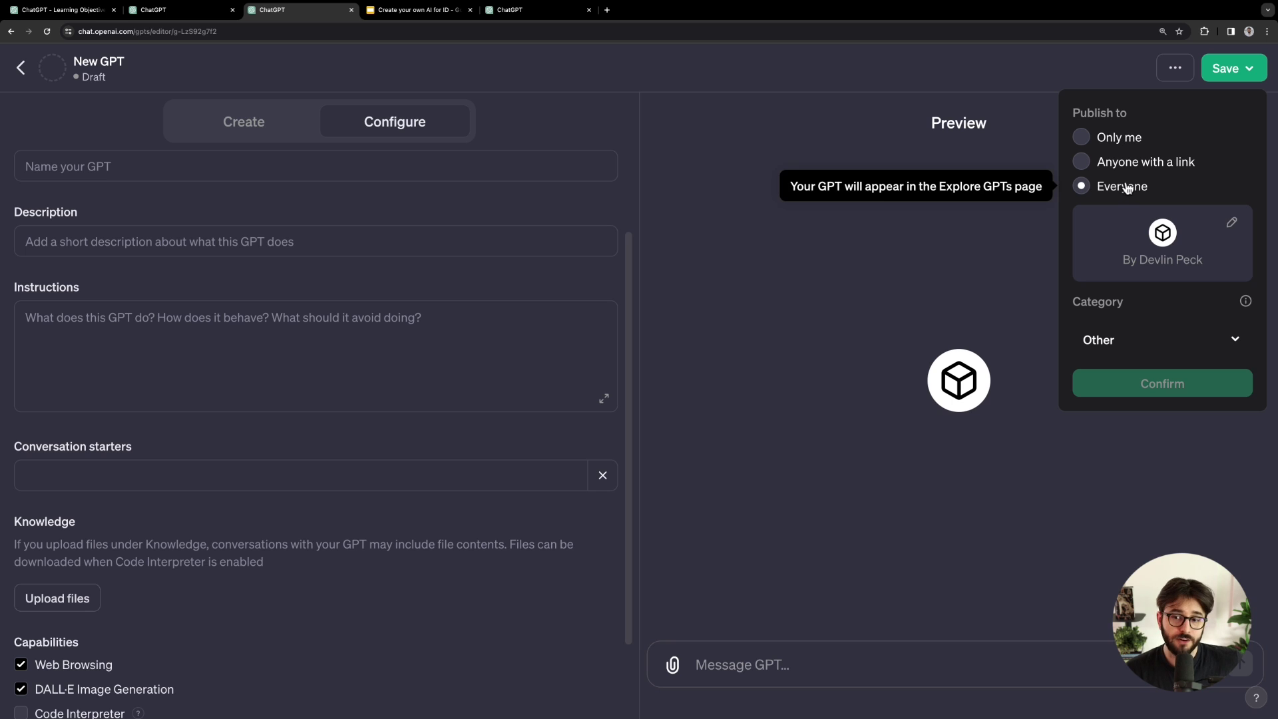
{"action": "left_click", "coordinate": [1086, 166]}
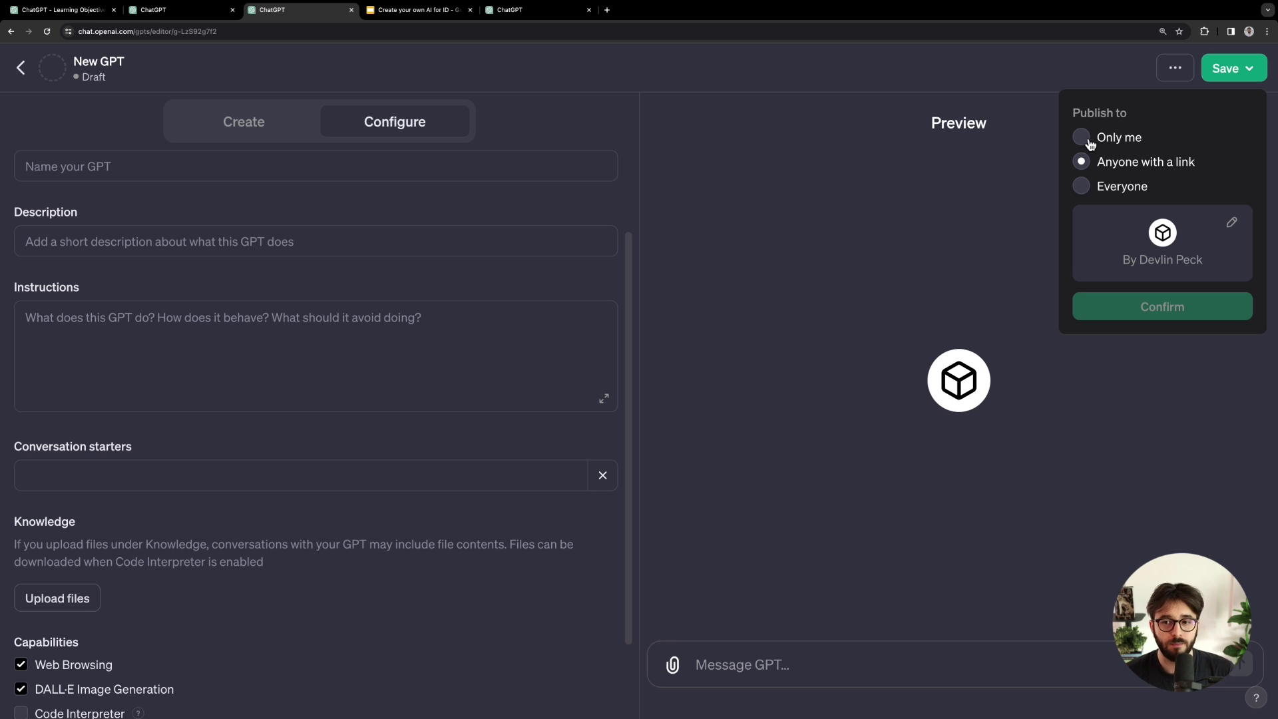
{"action": "left_click", "coordinate": [1090, 141]}
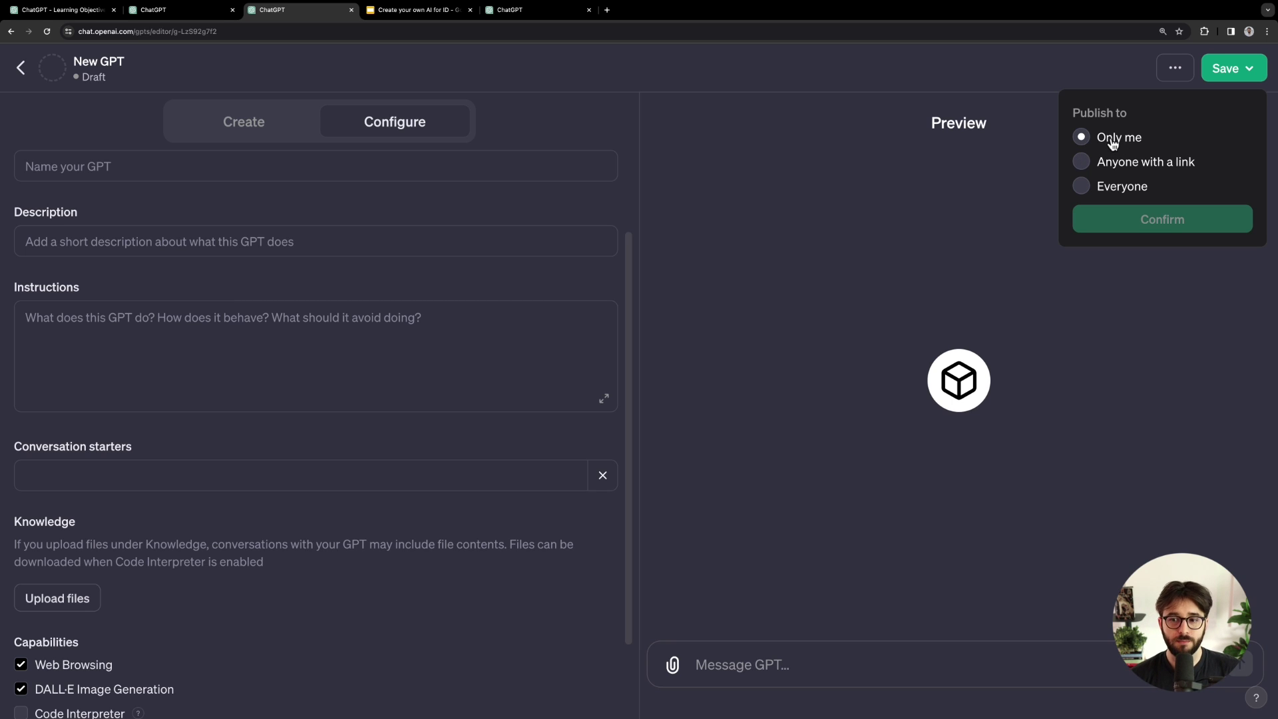
{"action": "left_click", "coordinate": [1108, 187]}
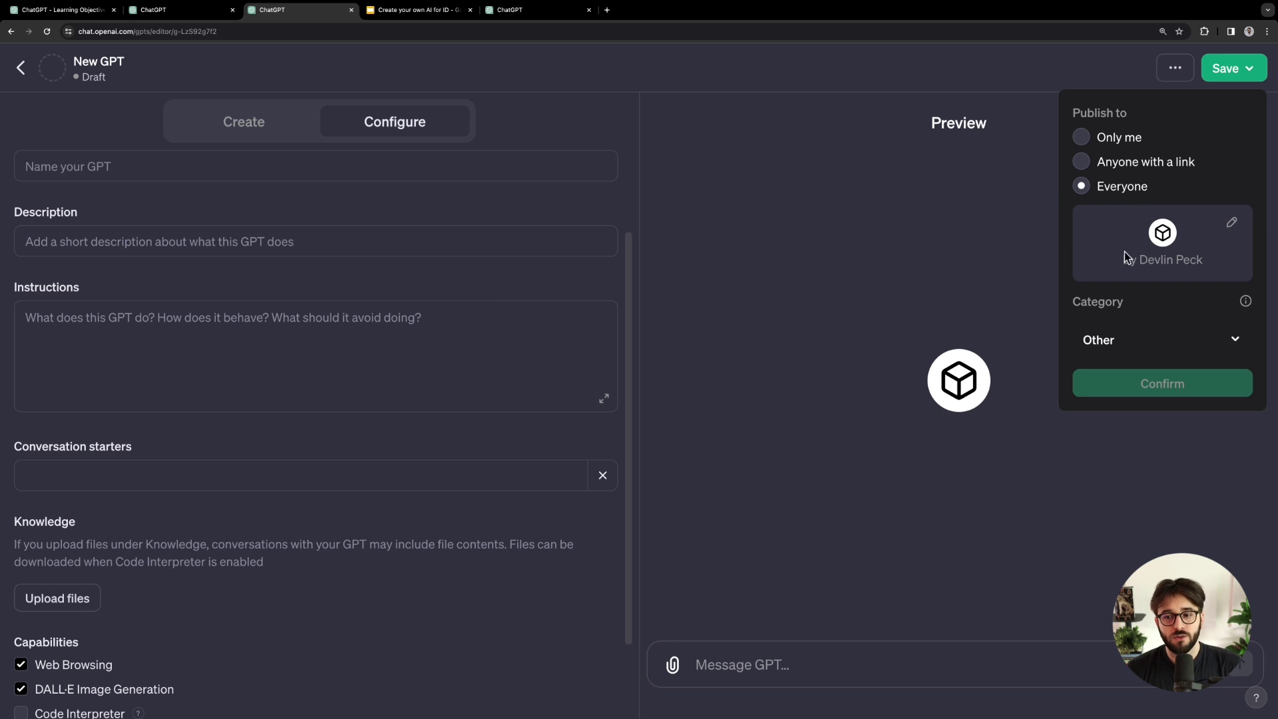
Step: Switch to the Google Slides presentation and reveal the first tip on the New Prompting Tips slide
{"action": "left_click", "coordinate": [410, 10]}
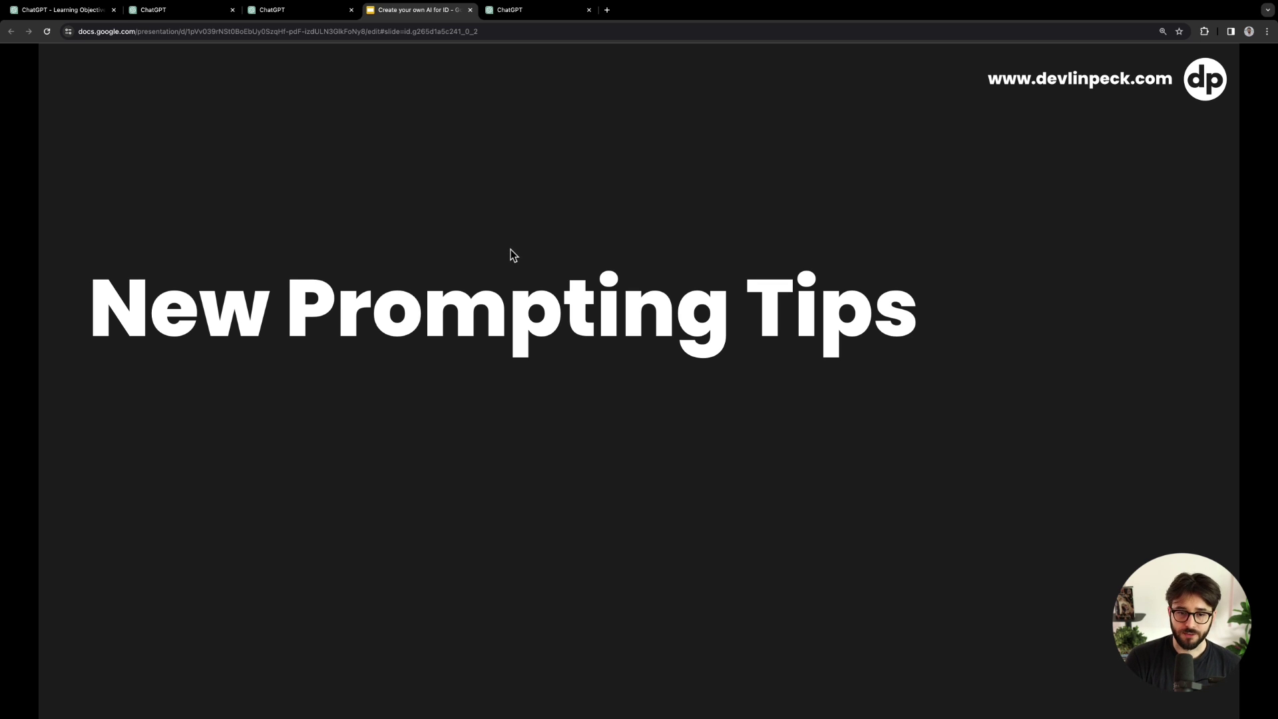
{"action": "key", "text": "Right"}
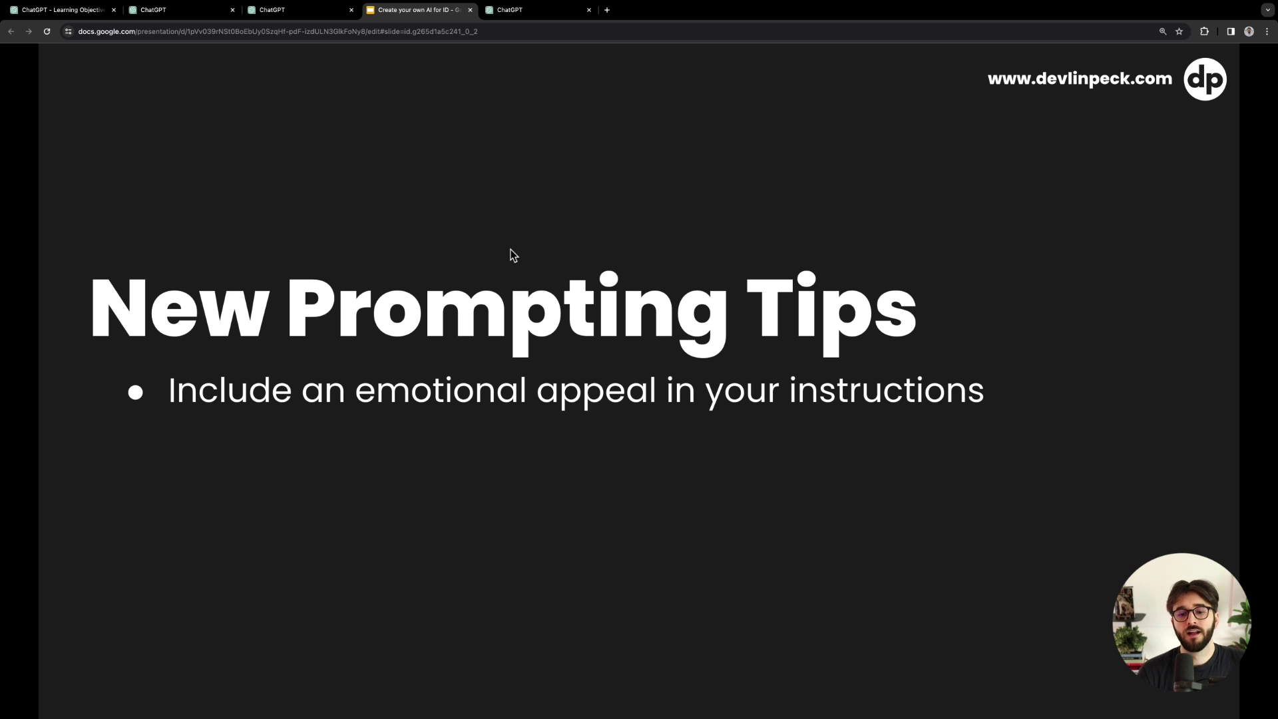